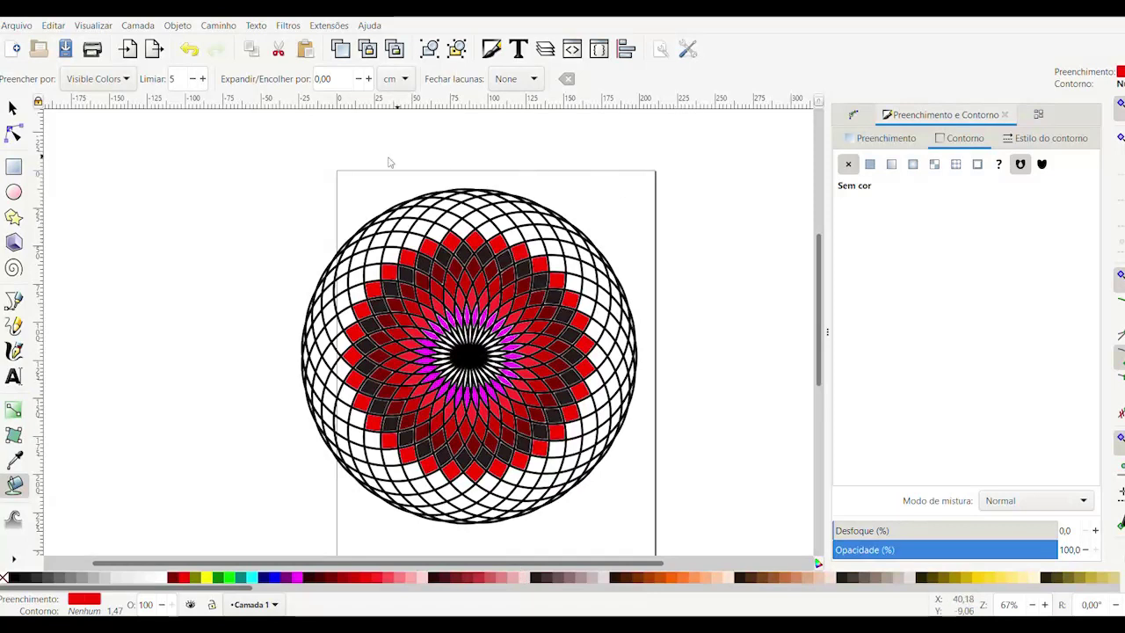
Delete the entire existing coloured mandala drawing from the page.
drag(243, 141, 340, 213)
click(12, 107)
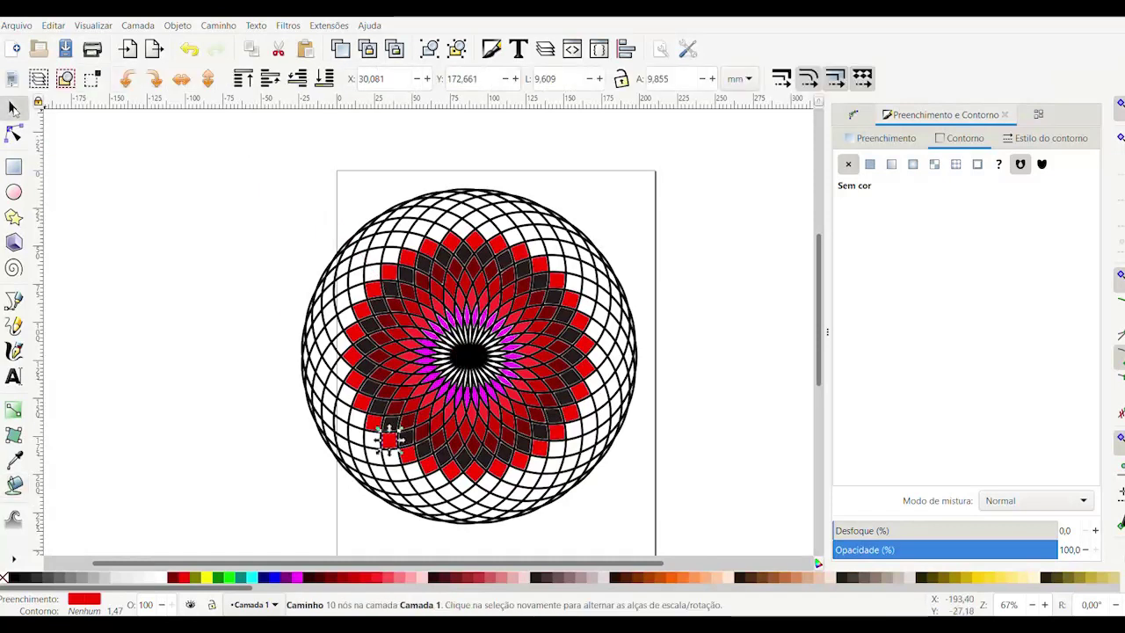
drag(255, 183, 677, 533)
key(Delete)
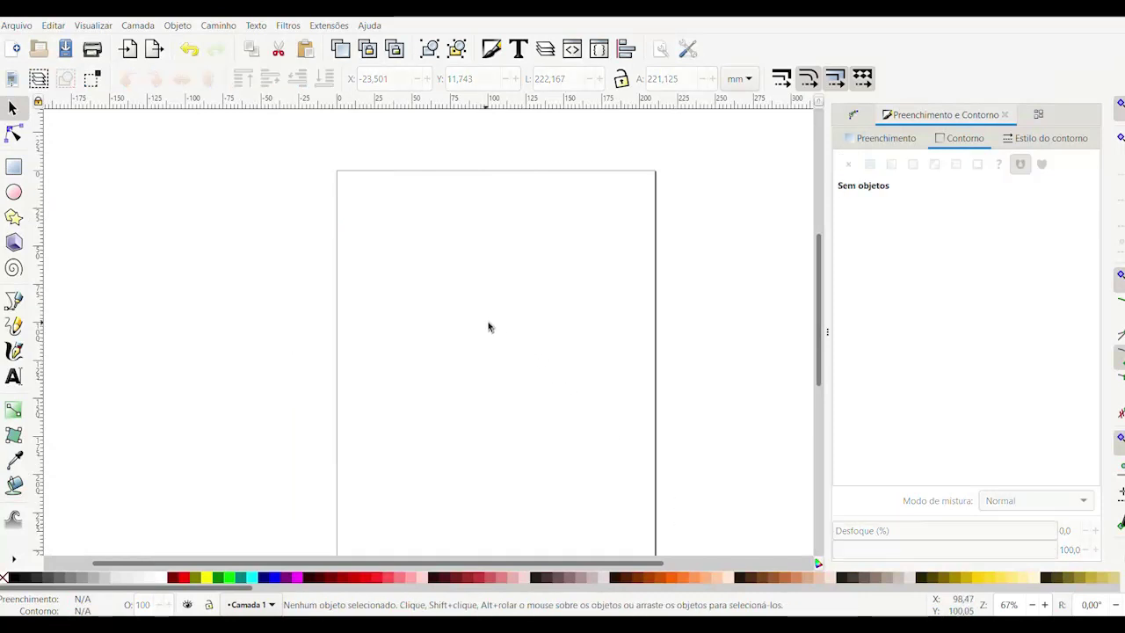
Draw a circle about 98 mm in diameter near the middle of the page.
scroll(454, 302, down, 1)
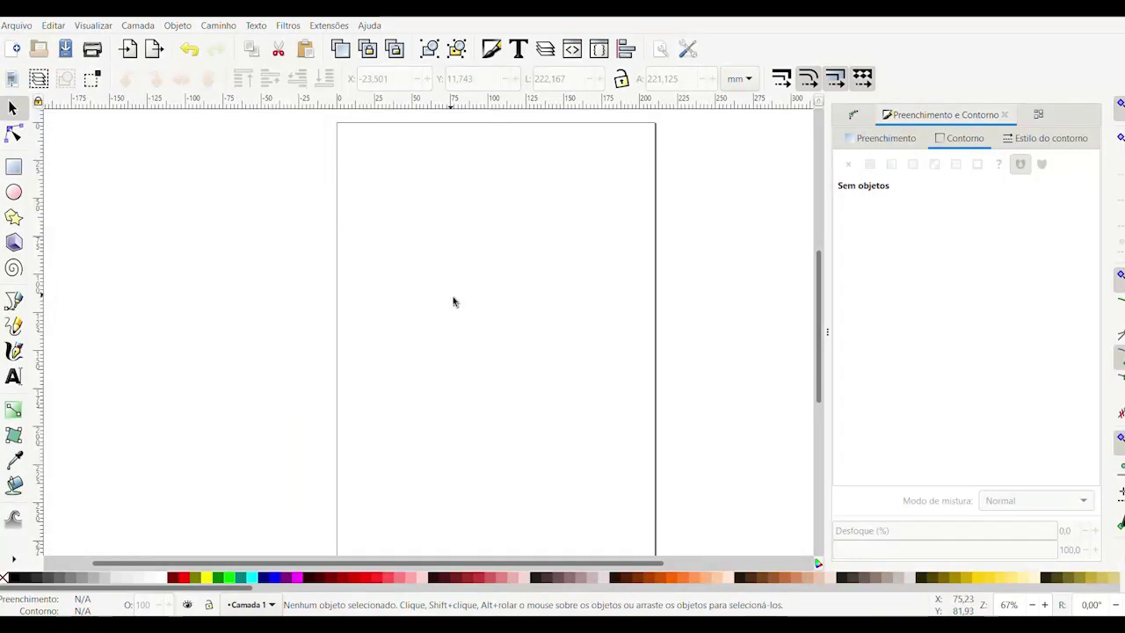
click(13, 193)
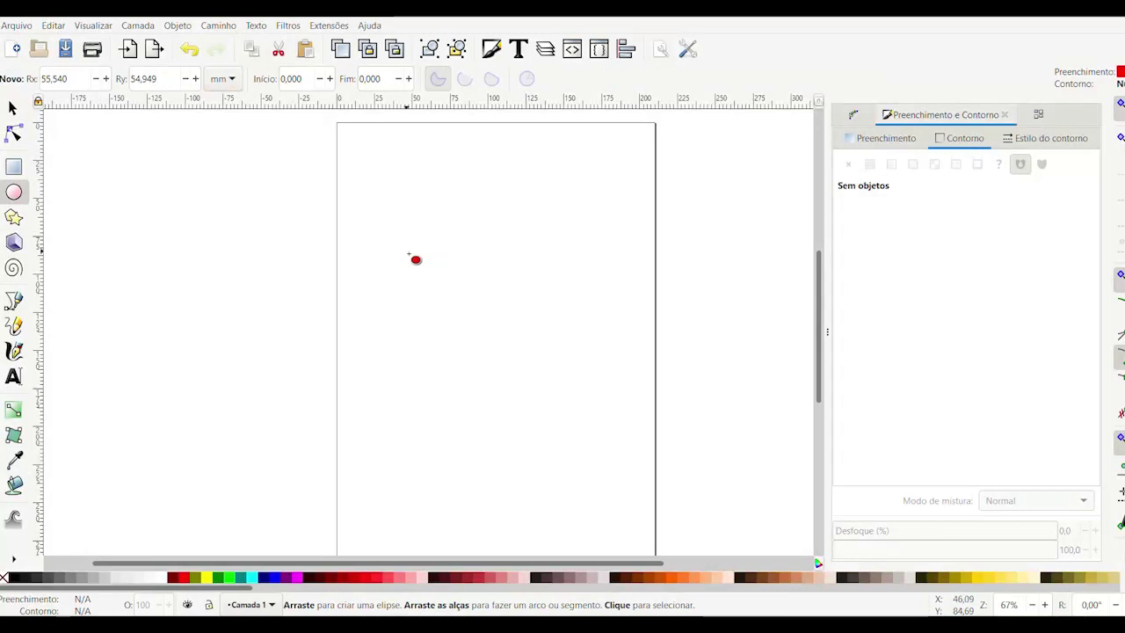
drag(404, 249, 559, 425)
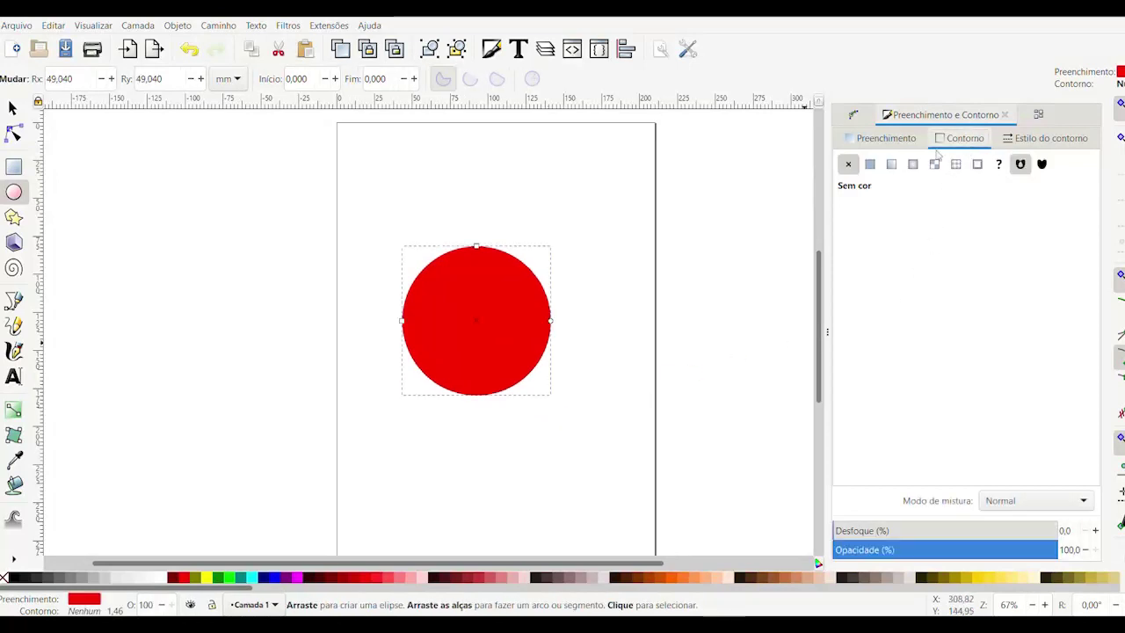
Give the circle a flat black stroke and remove its fill.
click(871, 165)
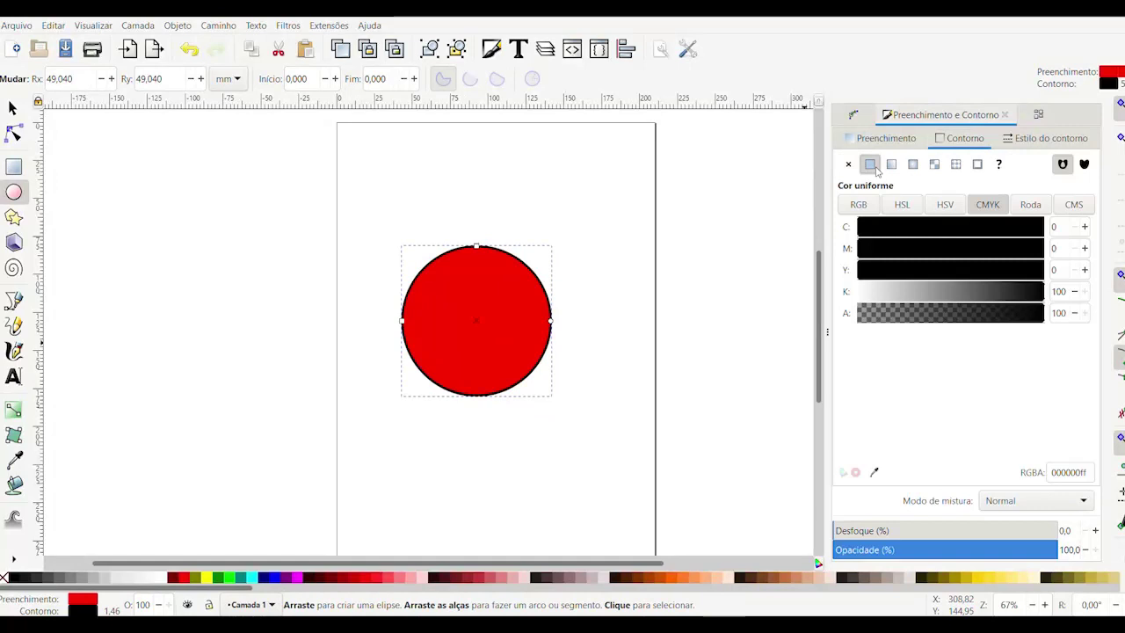
click(886, 141)
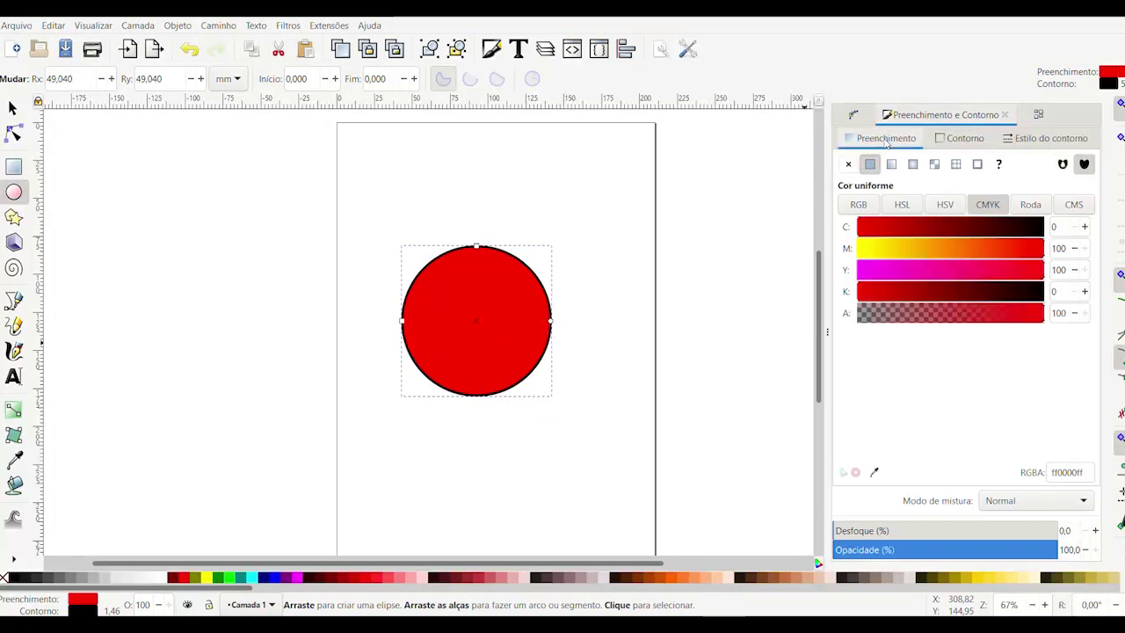
click(848, 164)
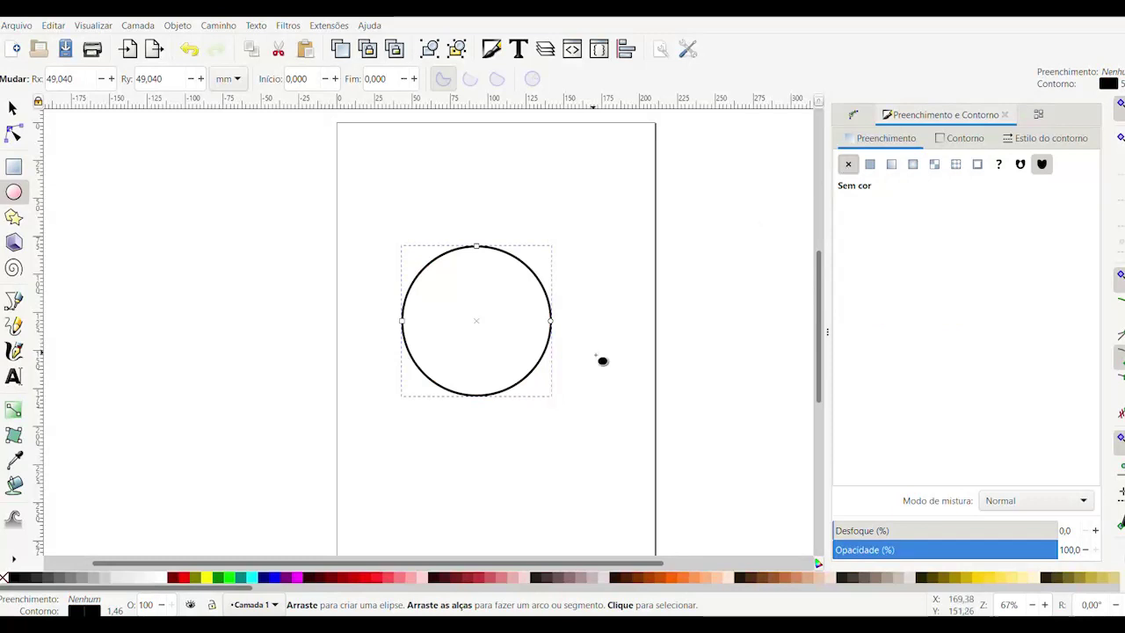
Duplicate the circle in place, repeatedly selecting and duplicating all copies until 32 stacked circles are selected.
click(13, 108)
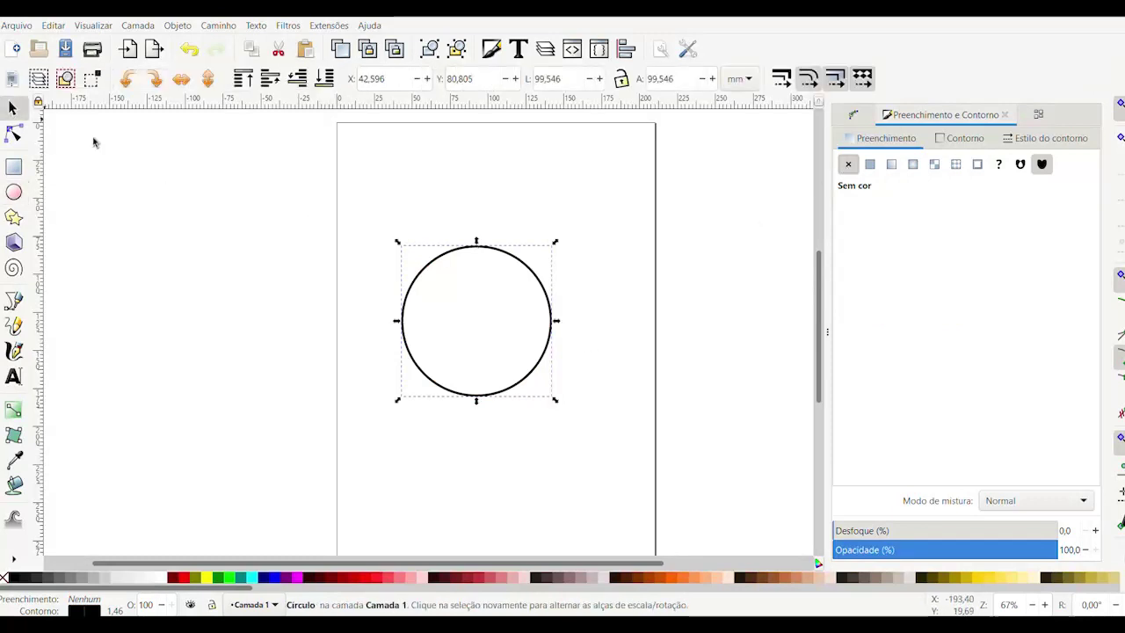
drag(366, 215, 607, 437)
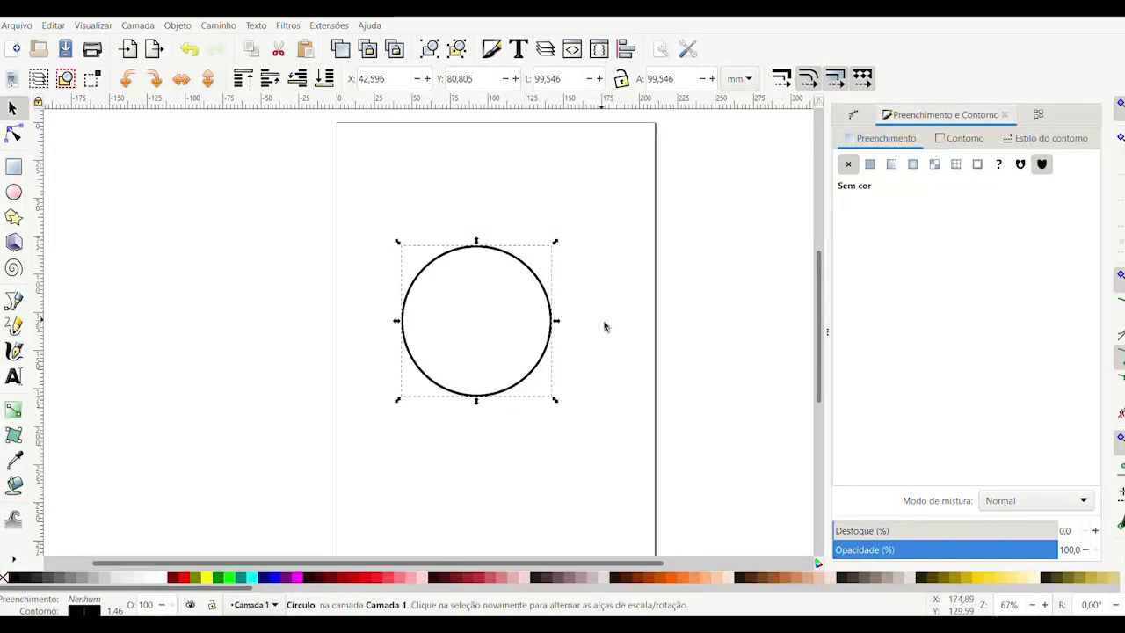
drag(360, 213, 603, 449)
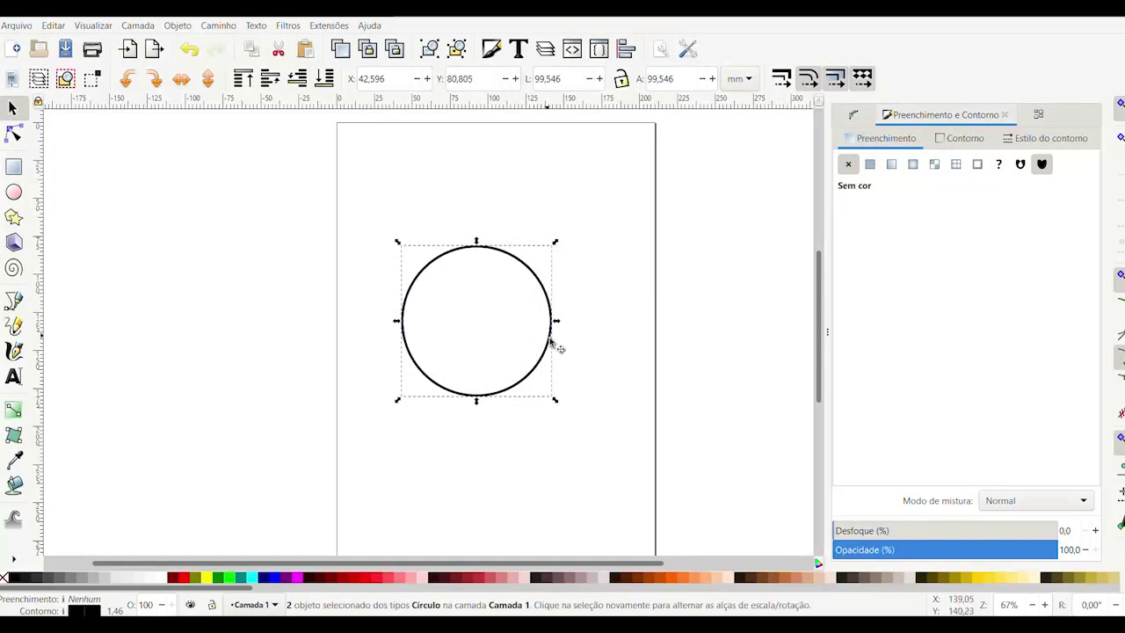
key(ctrl+d)
click(595, 325)
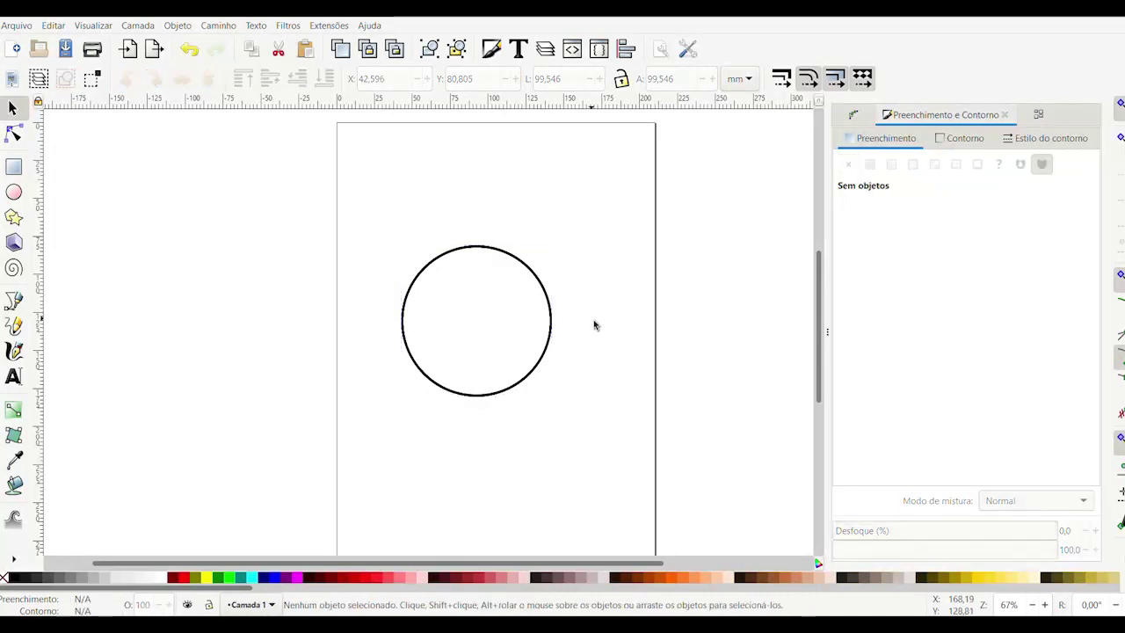
drag(364, 202, 605, 432)
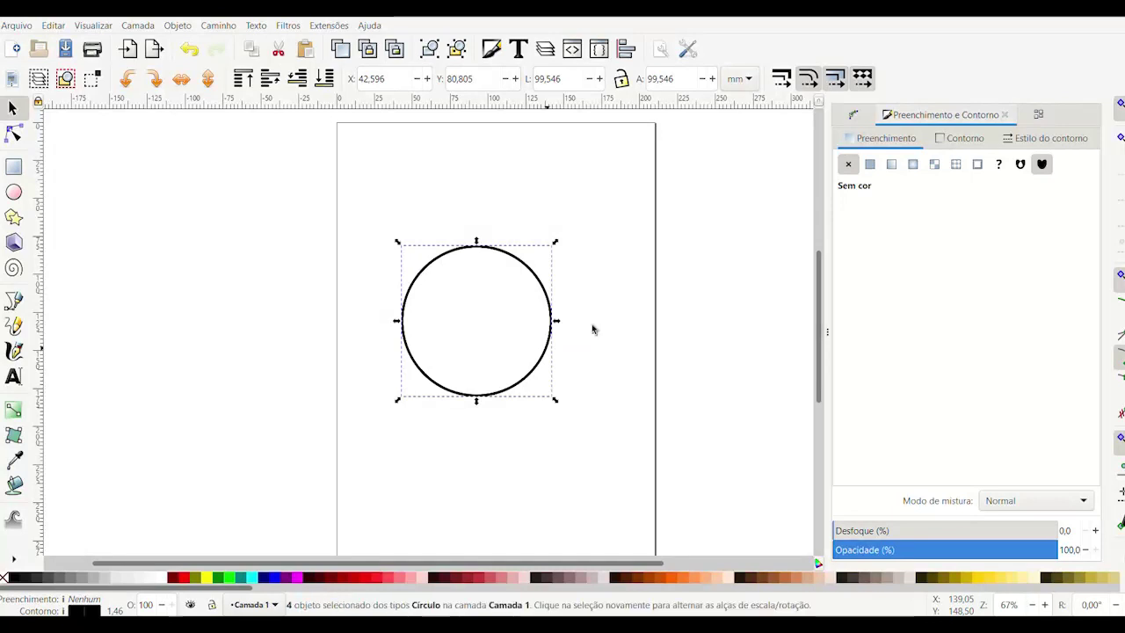
drag(359, 214, 597, 422)
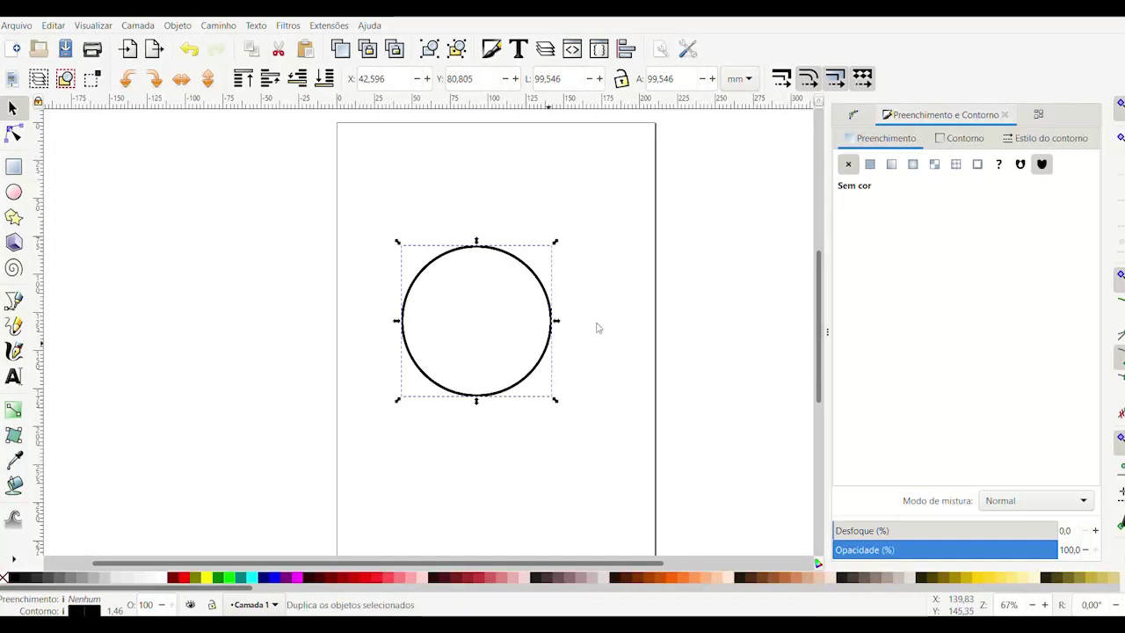
drag(355, 216, 618, 432)
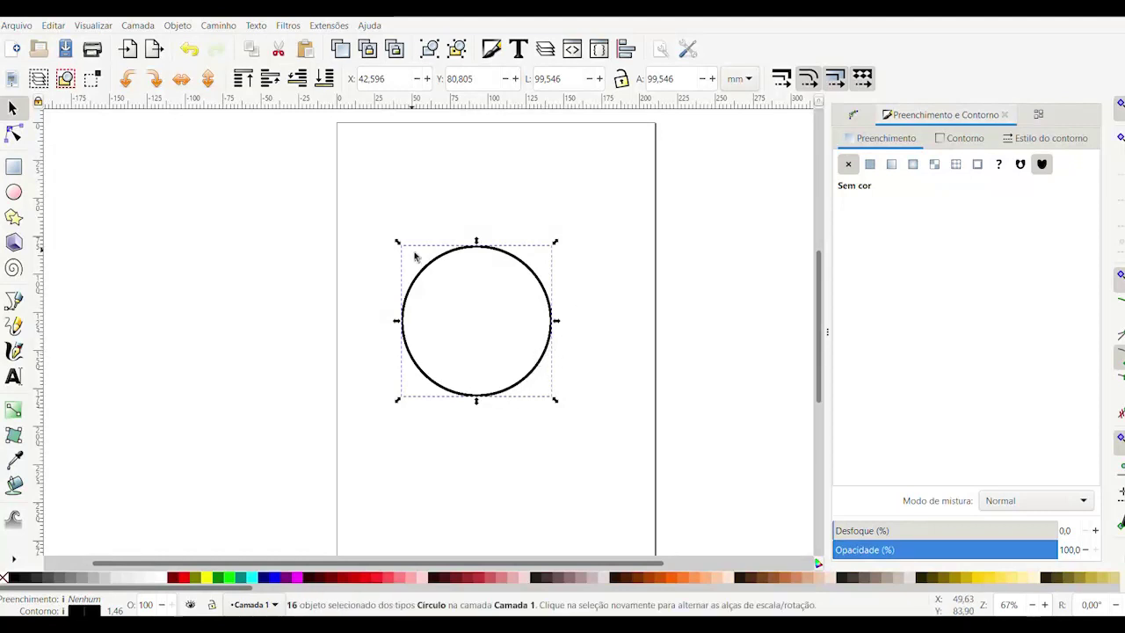
drag(351, 209, 603, 484)
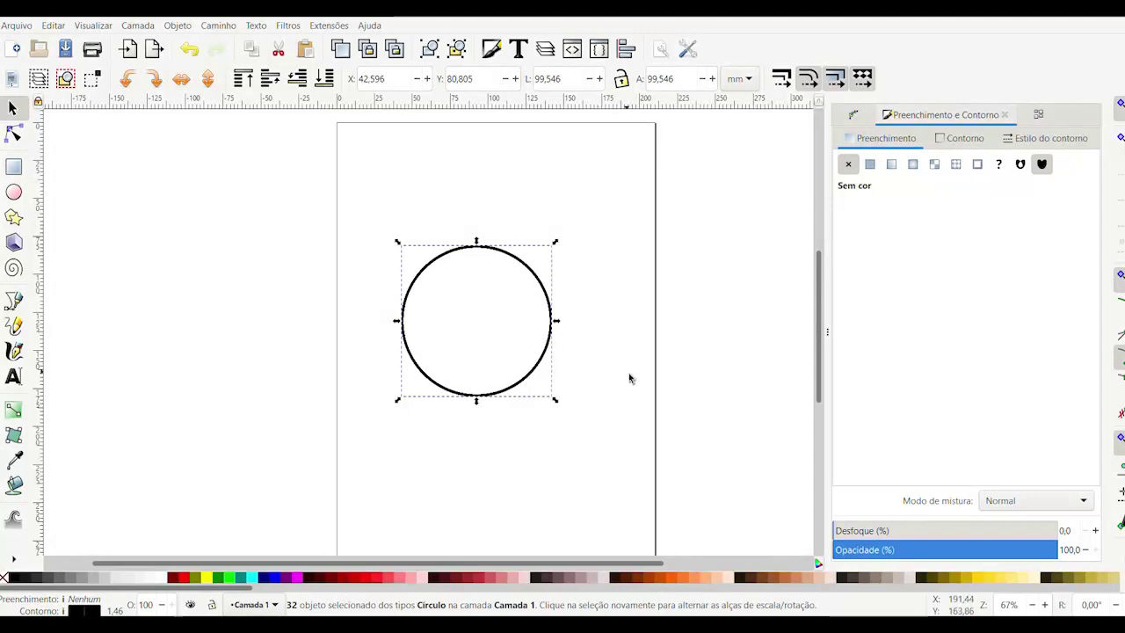
Open the Arrange settings for polar coordinates with the objects' rotational centres as the anchor point.
click(182, 25)
click(208, 488)
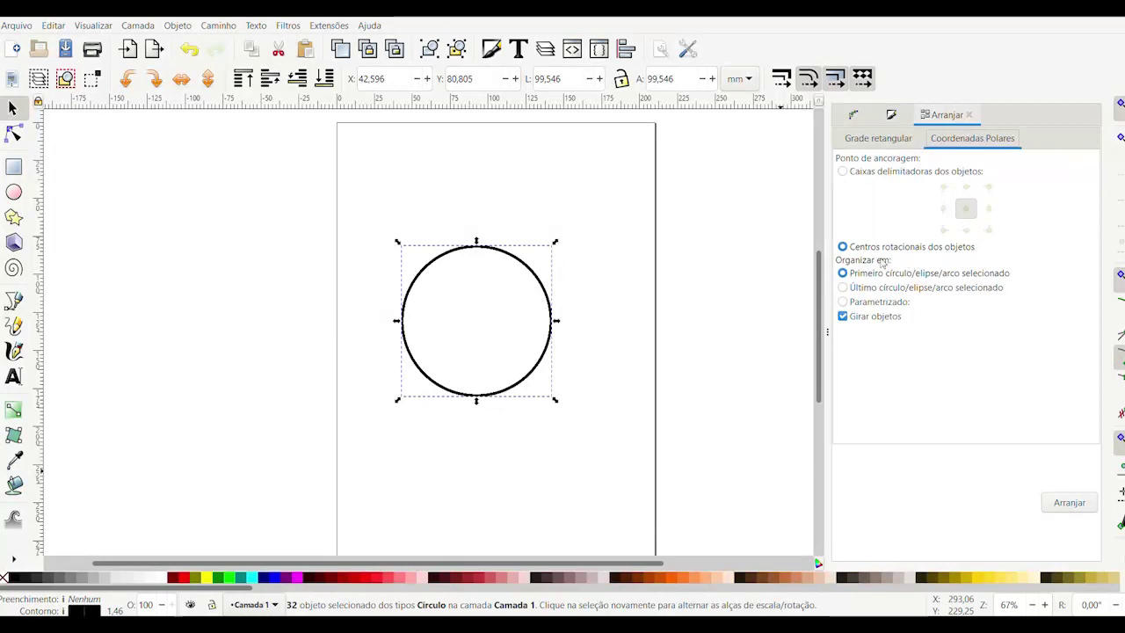
click(846, 248)
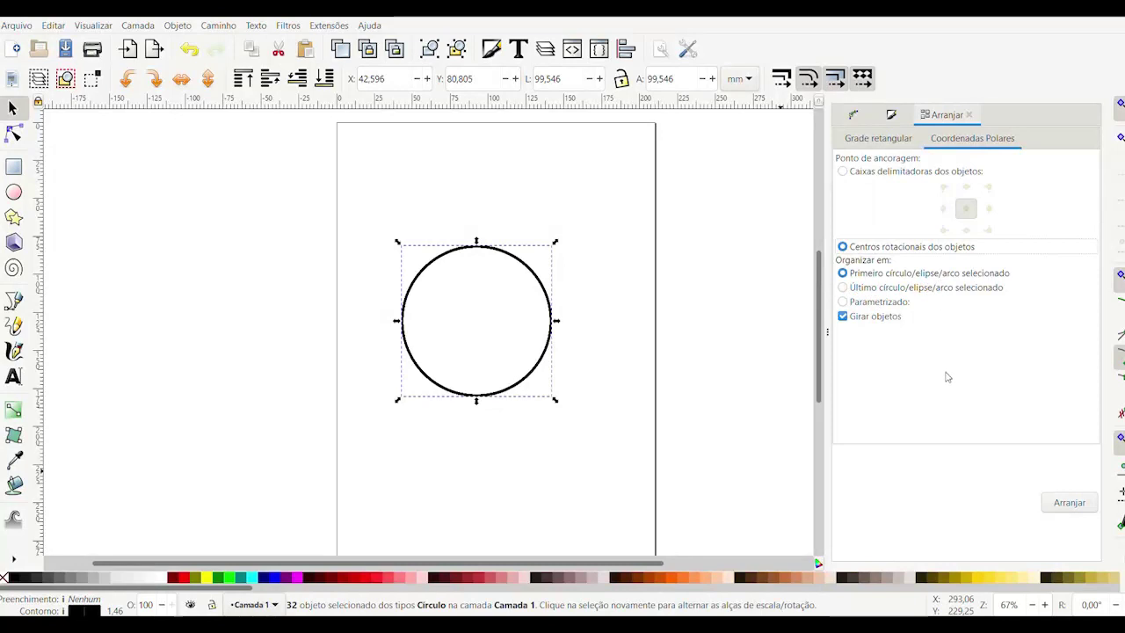
Try to arrange the stacked circles around the first selected circle, undoing each attempt.
click(1070, 502)
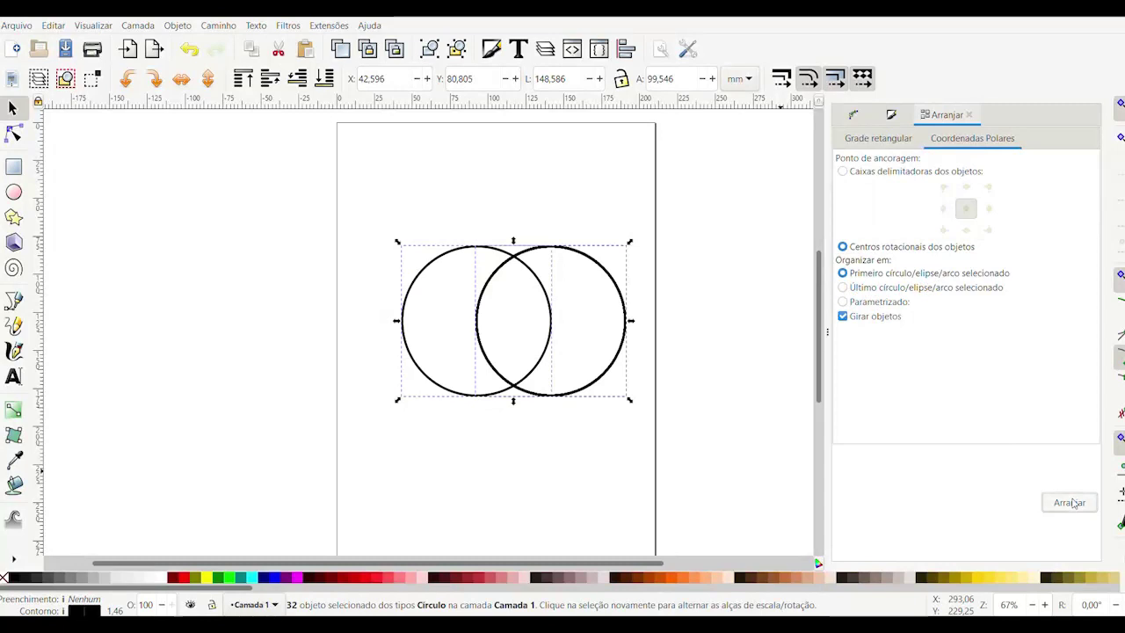
key(ctrl+z)
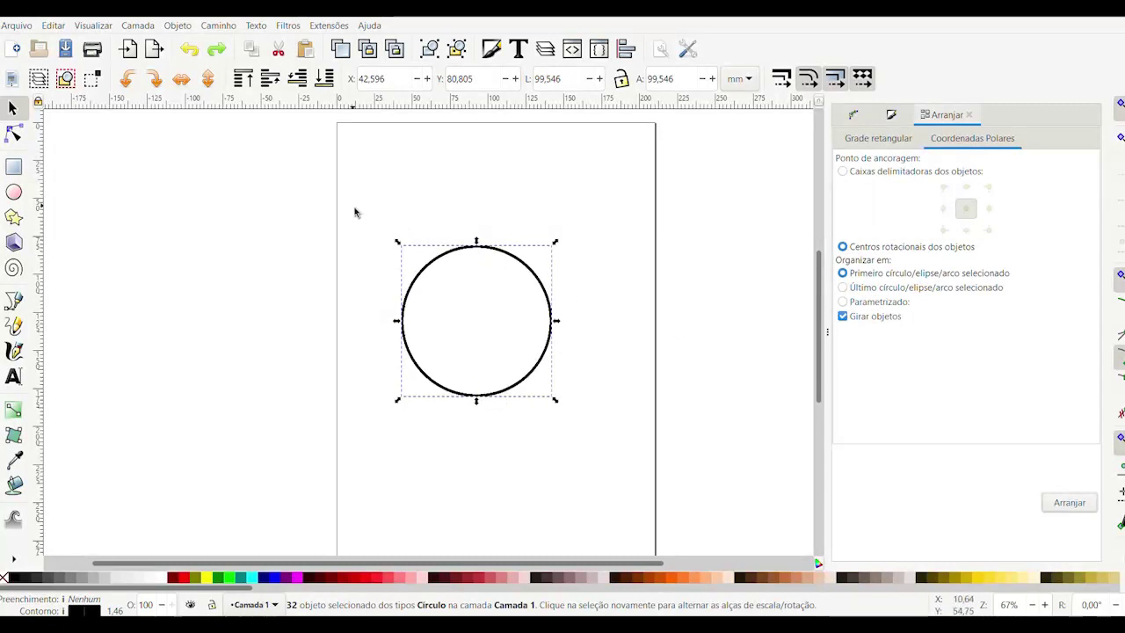
key(ctrl+a)
click(1068, 503)
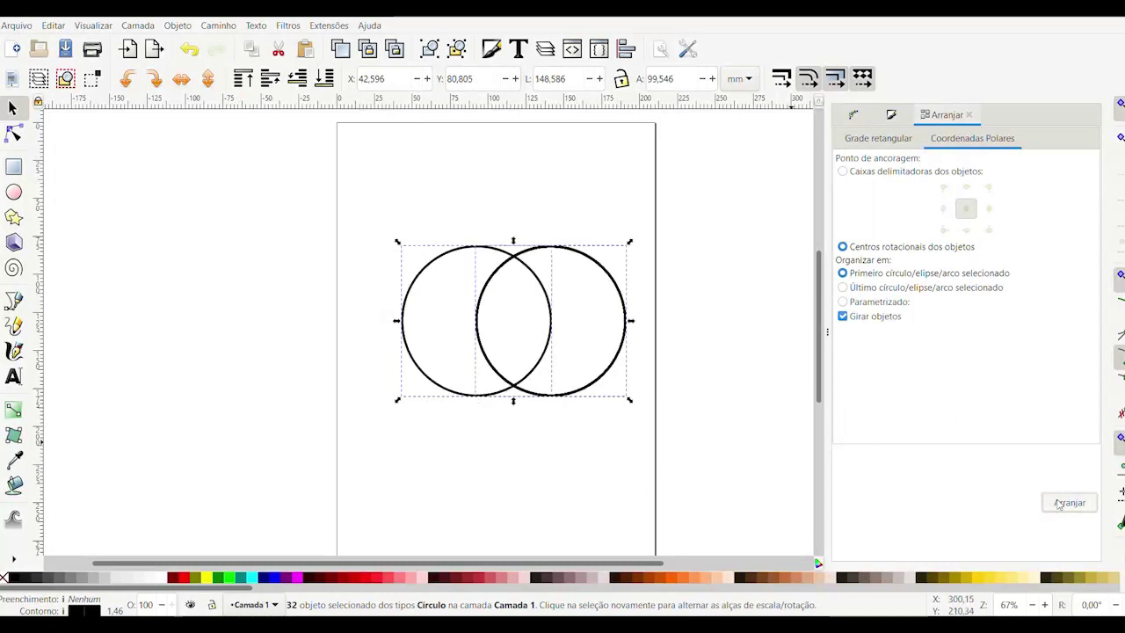
key(ctrl+z)
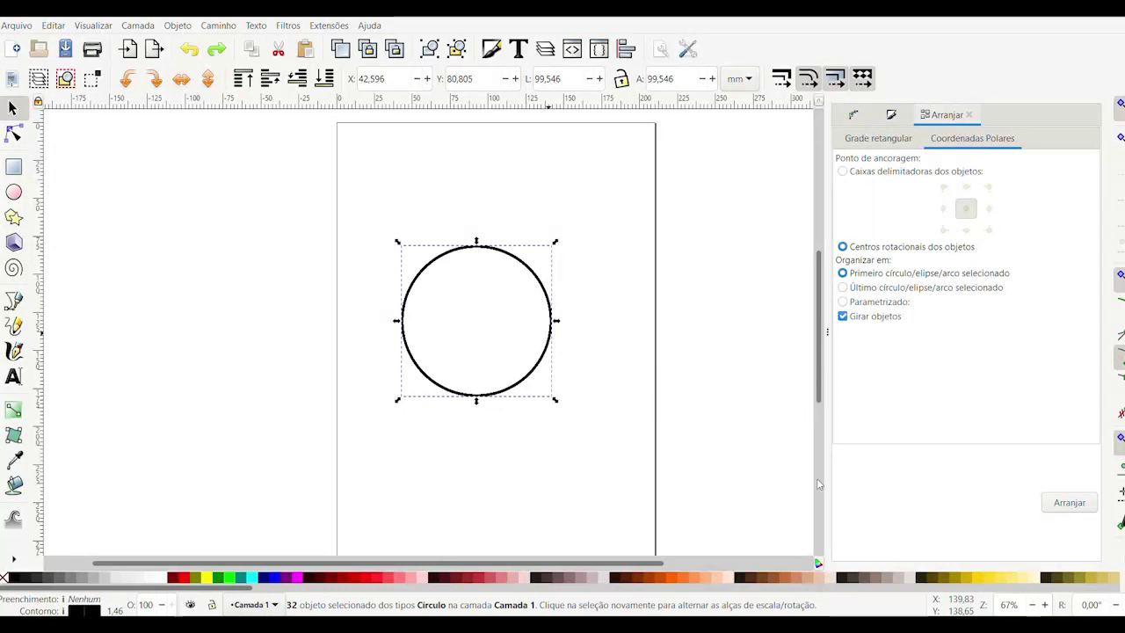
Arrange the 32 circles radially around the first selected circle and delete the guide circle left in the centre.
click(1069, 503)
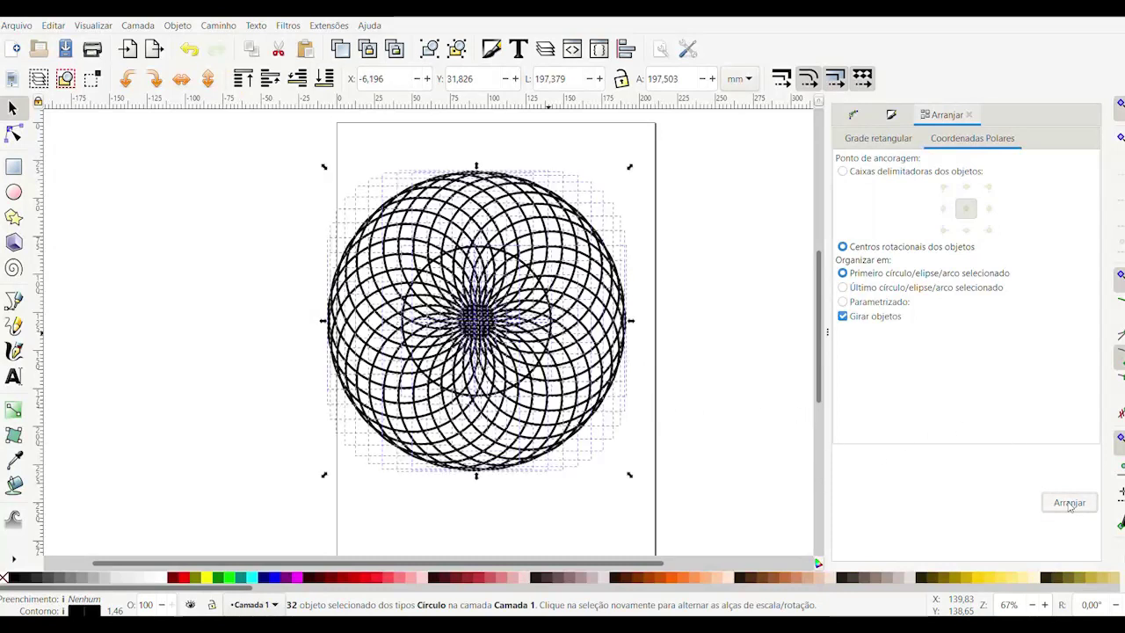
click(711, 322)
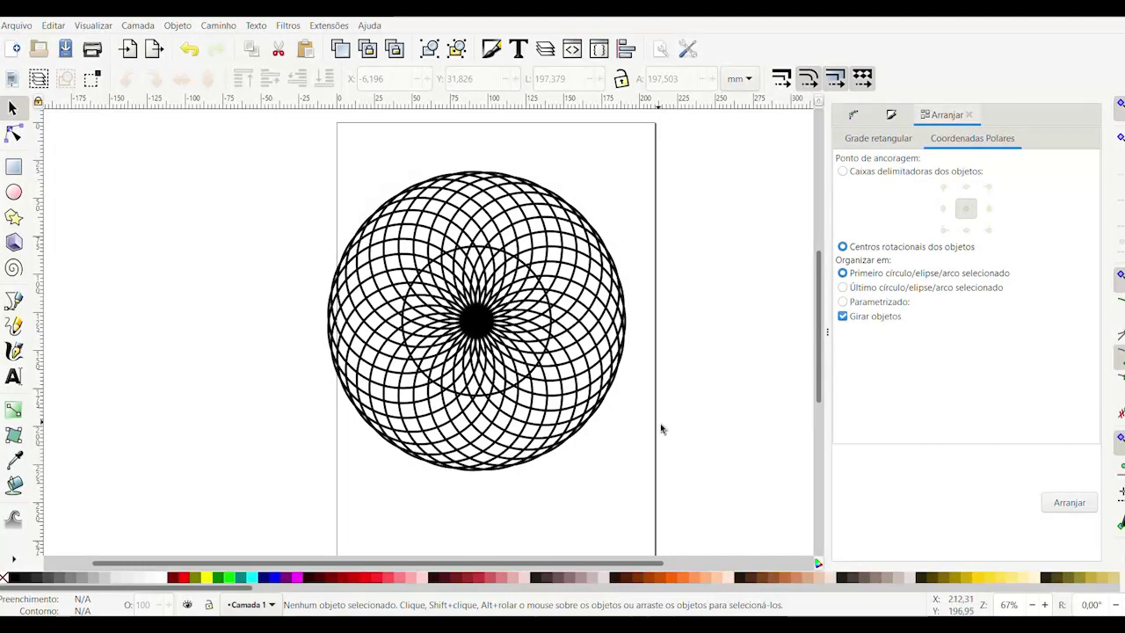
click(542, 378)
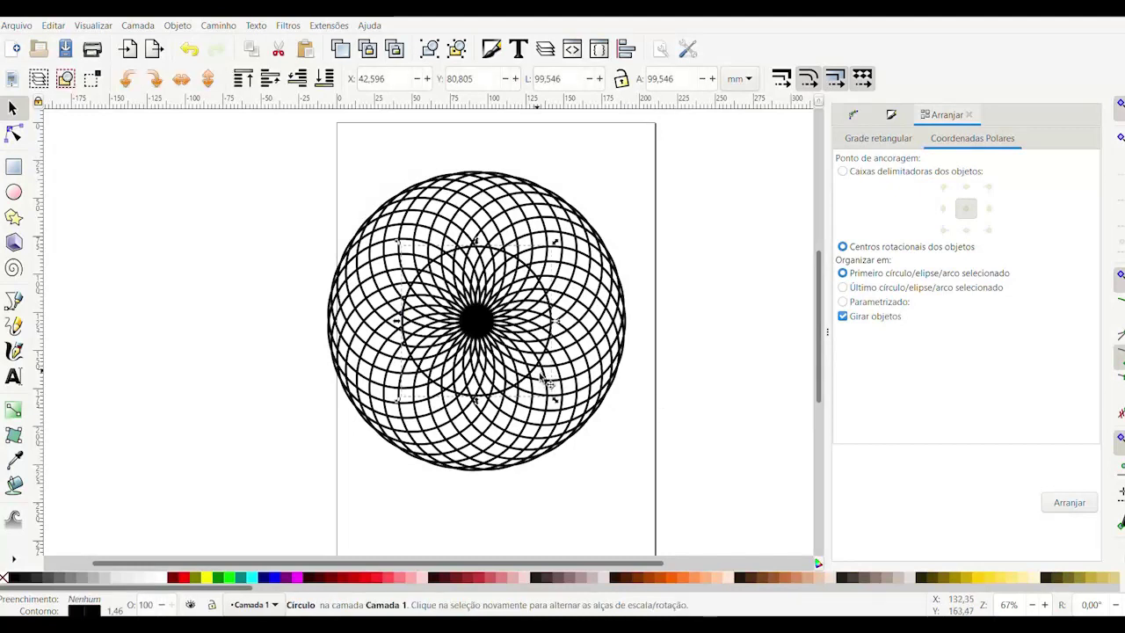
drag(542, 378, 781, 296)
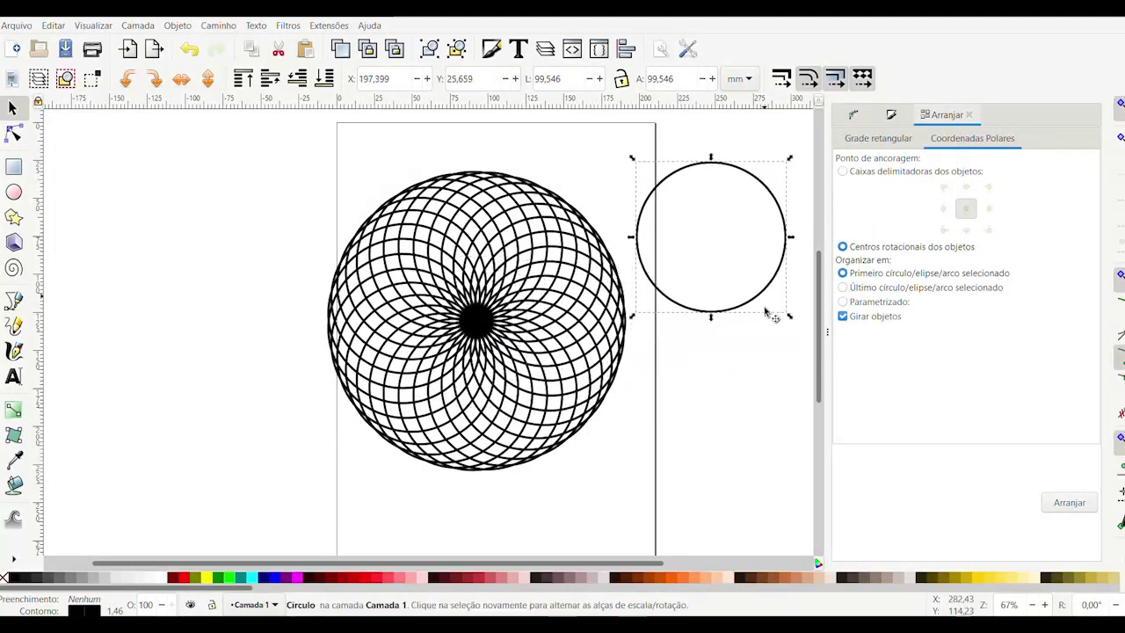
key(Delete)
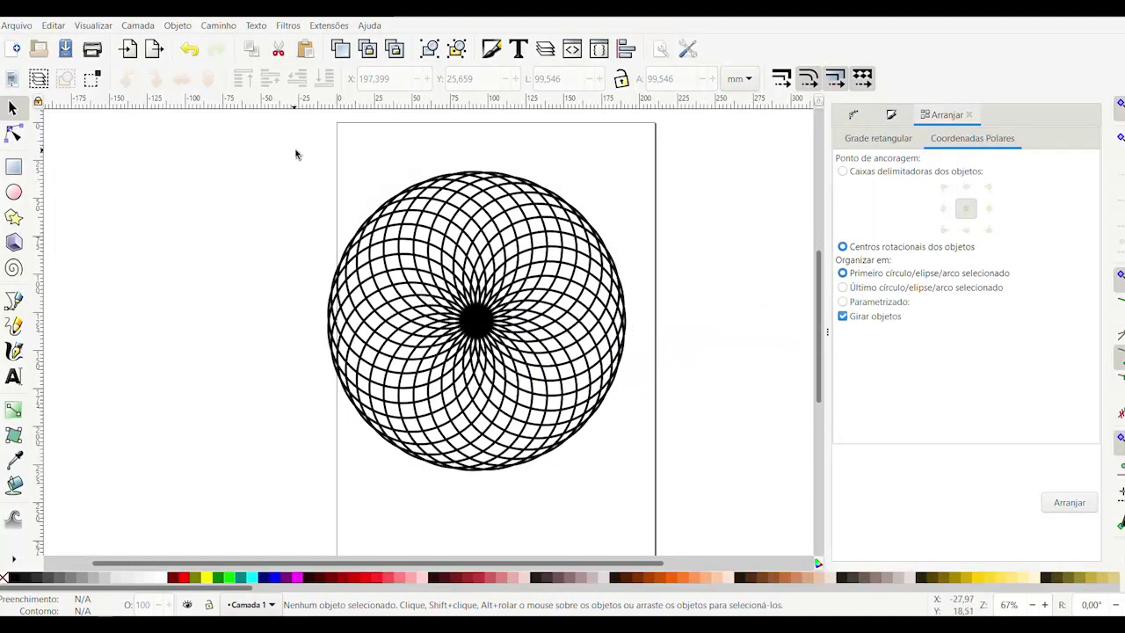
Group the 31 remaining circles and move the group to the middle of the page's width, at about X 7.6, Y 25.5 mm.
drag(283, 142, 726, 511)
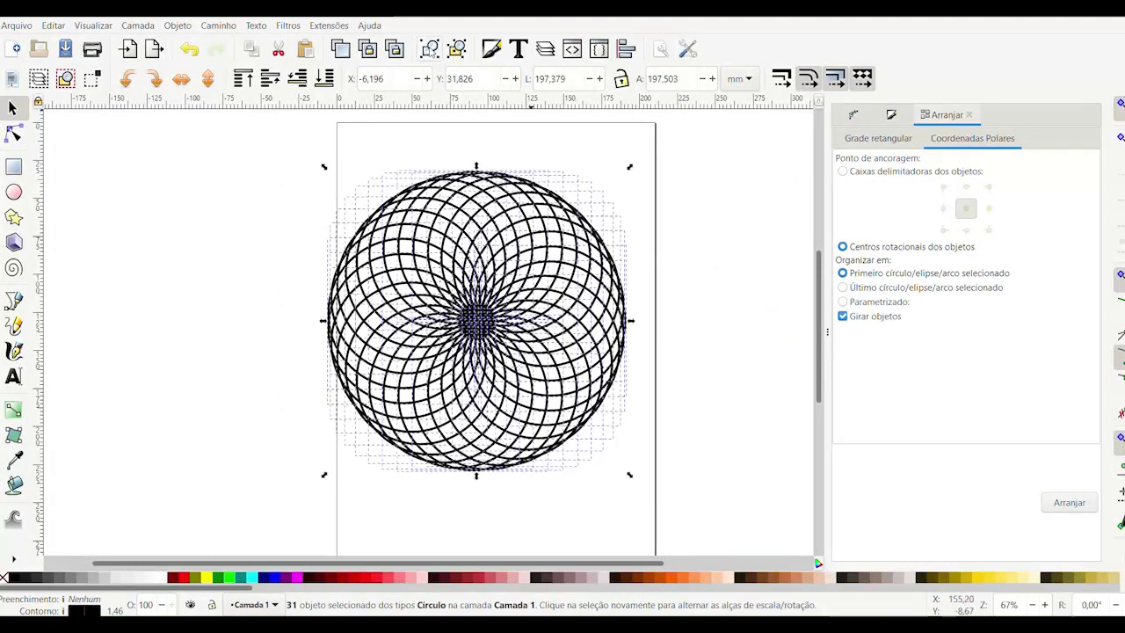
click(429, 49)
mouse_move(581, 341)
mouse_down()
mouse_move(515, 292)
mouse_move(520, 417)
mouse_move(627, 354)
mouse_move(583, 313)
mouse_move(595, 335)
mouse_move(593, 322)
mouse_up()
drag(598, 323, 600, 319)
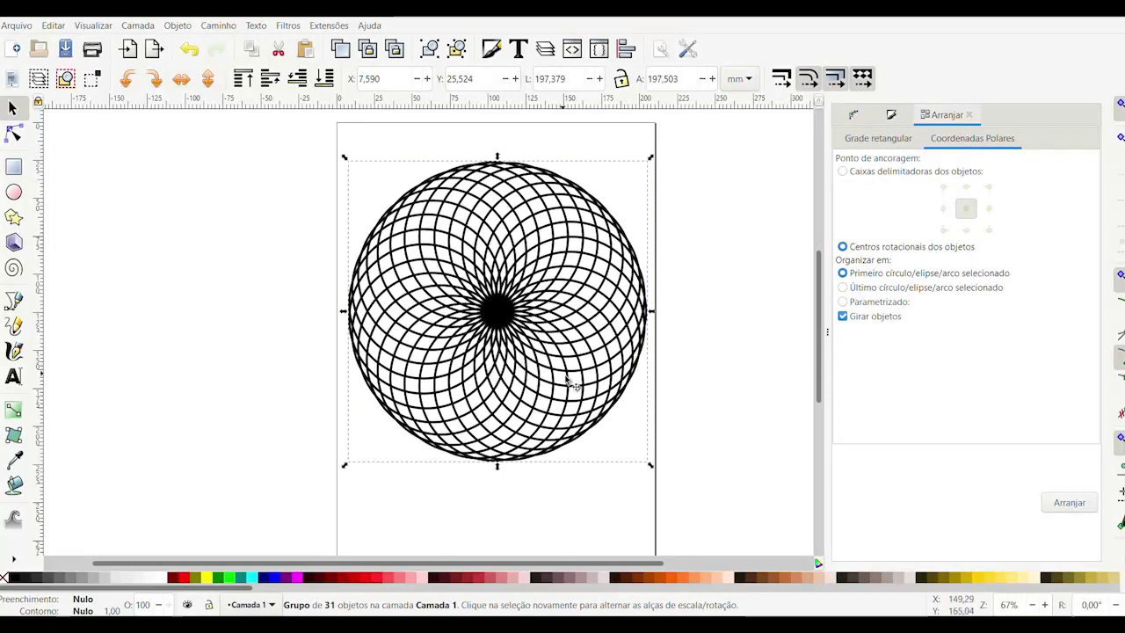
Try to paint a cell just below the pattern's dark centre magenta with the Paint Bucket tool.
ctrl+scroll(547, 384, up, 1)
ctrl+scroll(544, 380, up, 2)
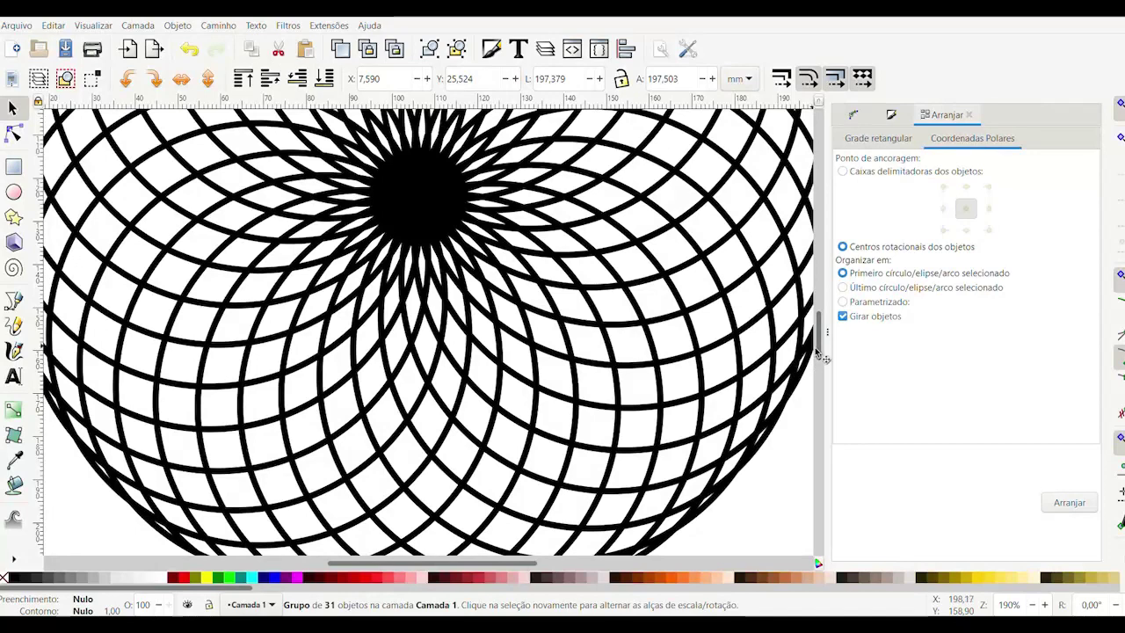
drag(819, 355, 819, 341)
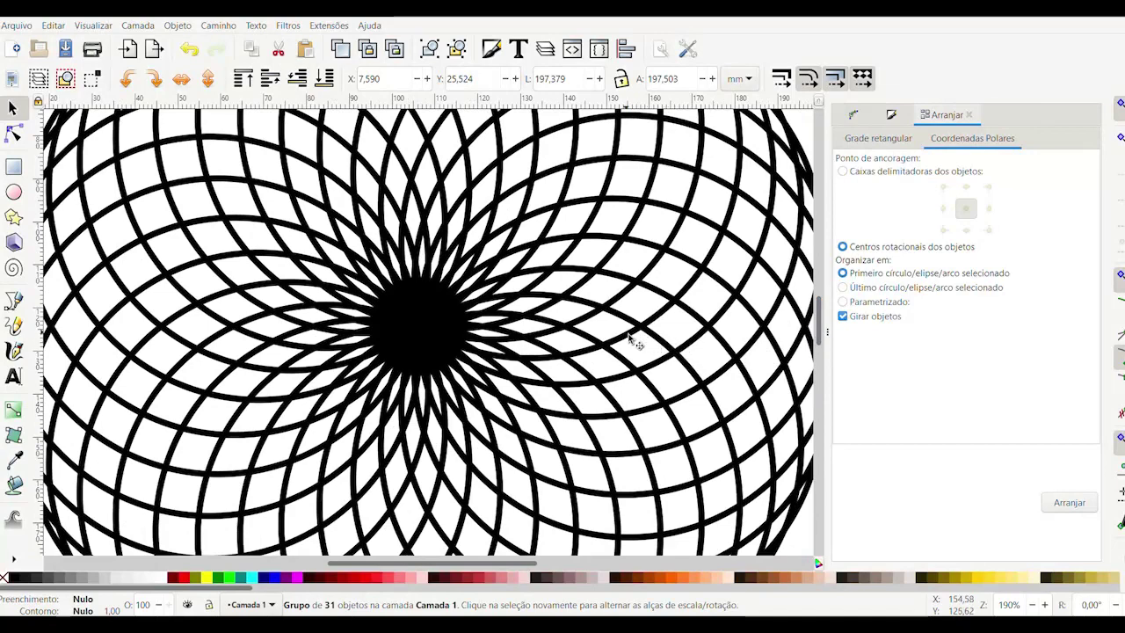
scroll(625, 334, down, 4)
scroll(625, 333, up, 4)
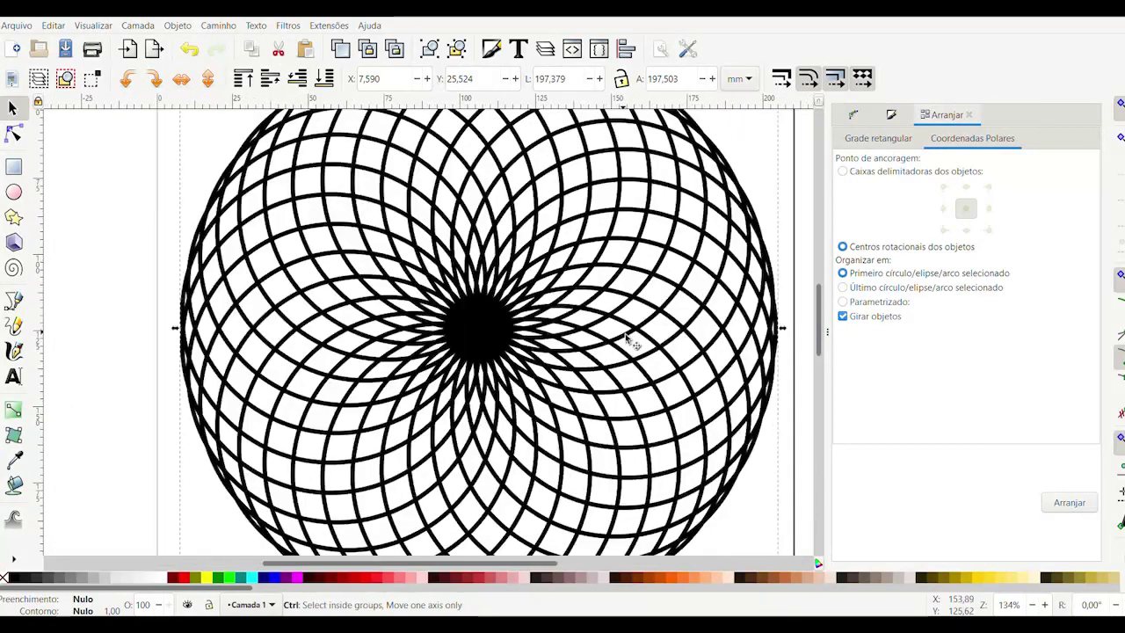
scroll(625, 334, down, 1)
scroll(625, 334, up, 2)
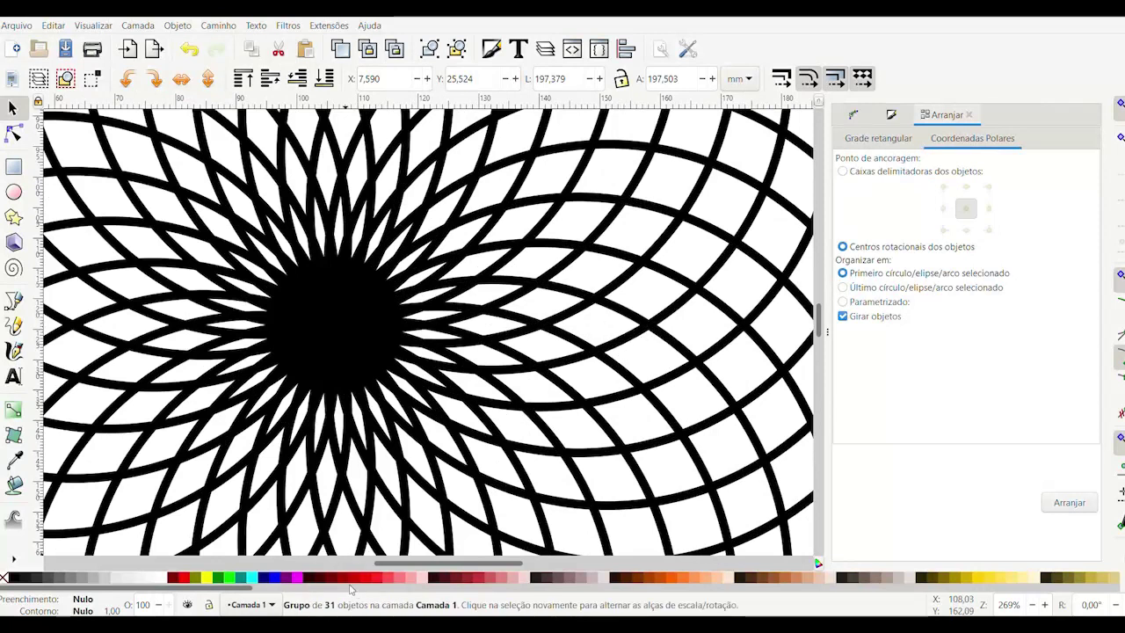
click(14, 486)
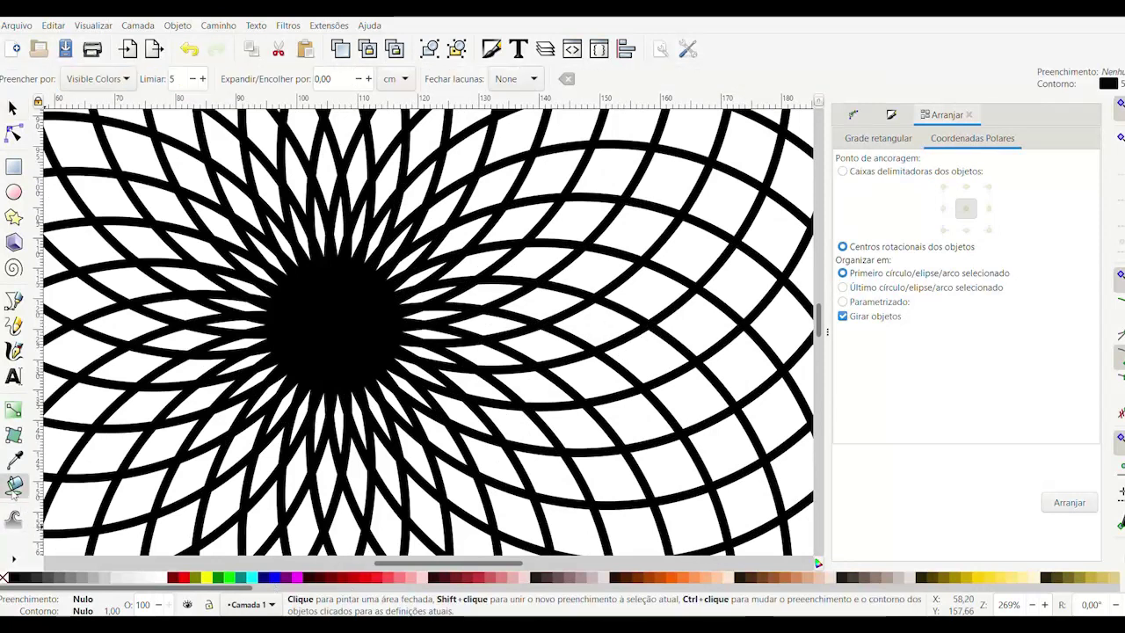
click(298, 580)
click(364, 496)
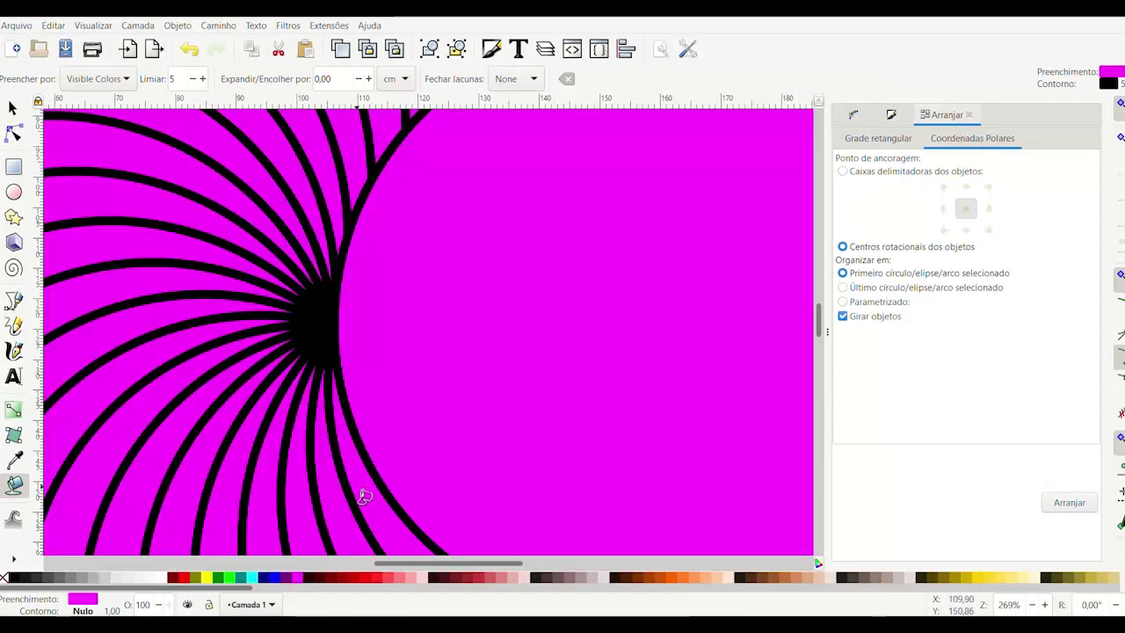
Undo the fill that flooded the pattern, paint one cell just below the dark centre magenta, and remove its outline.
key(ctrl+z)
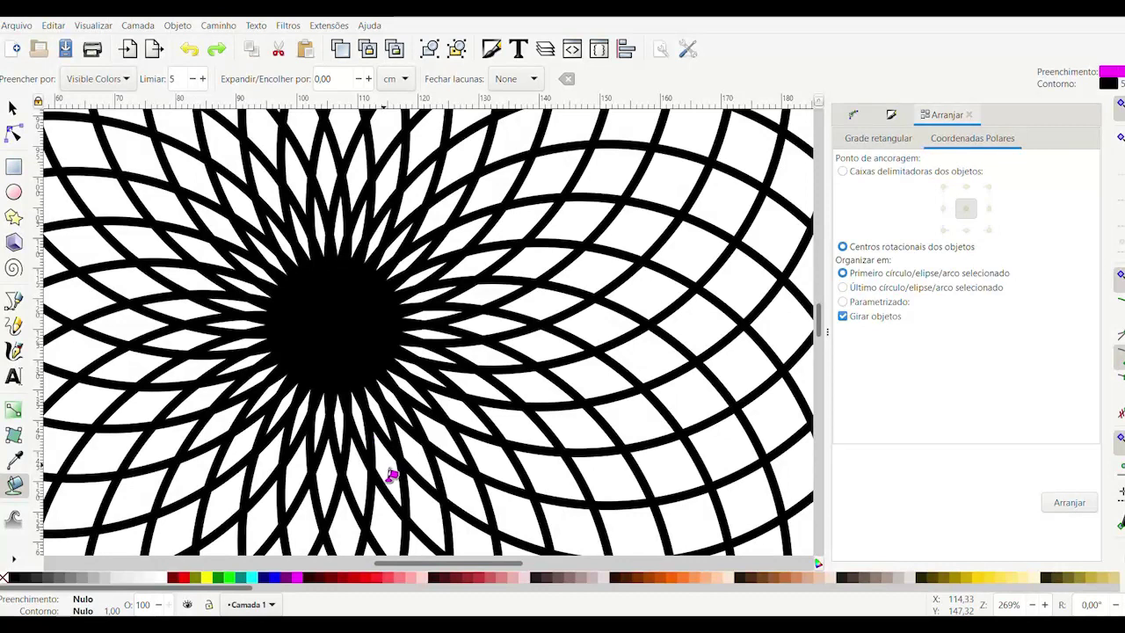
click(392, 473)
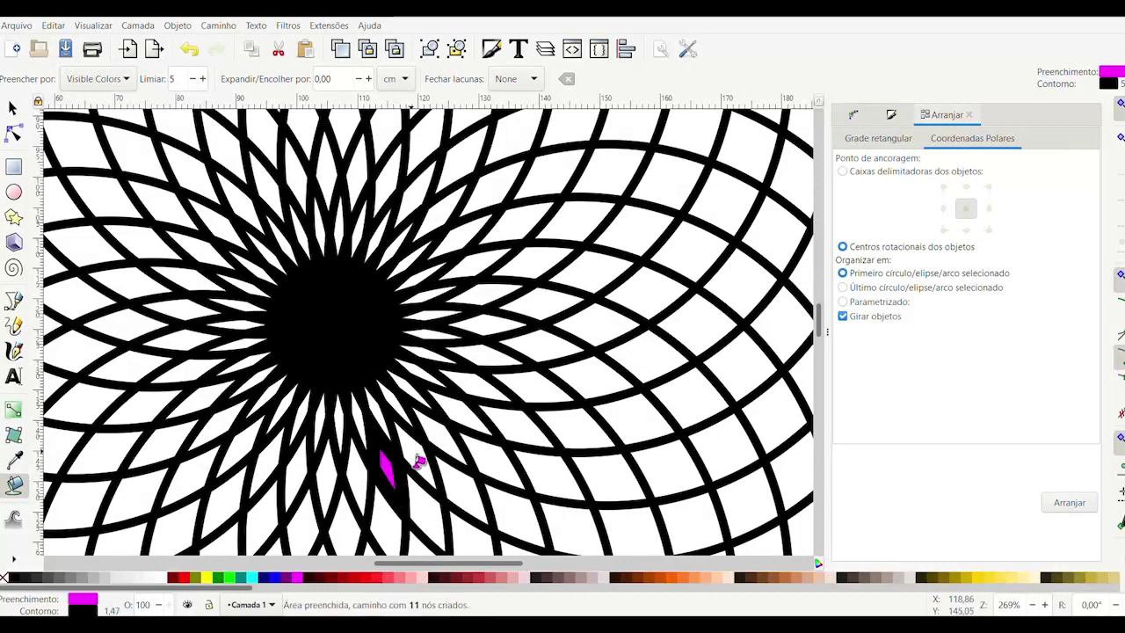
click(891, 115)
click(964, 138)
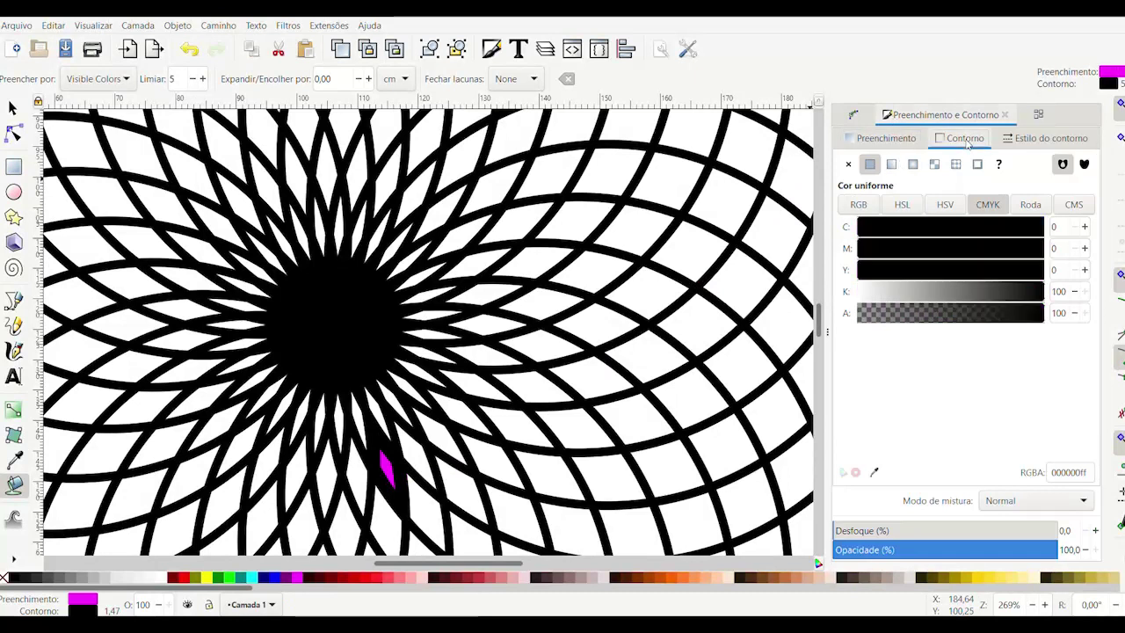
click(849, 165)
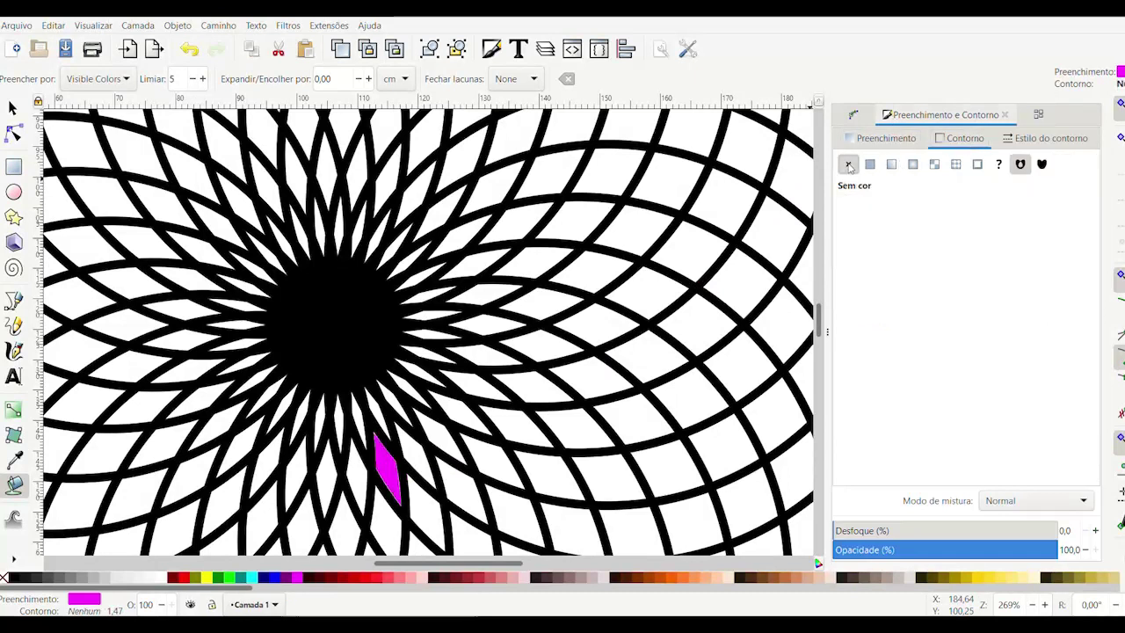
Paint the remaining cells of the same ring around the dark centre magenta without an outline, using the Paint Bucket.
click(419, 456)
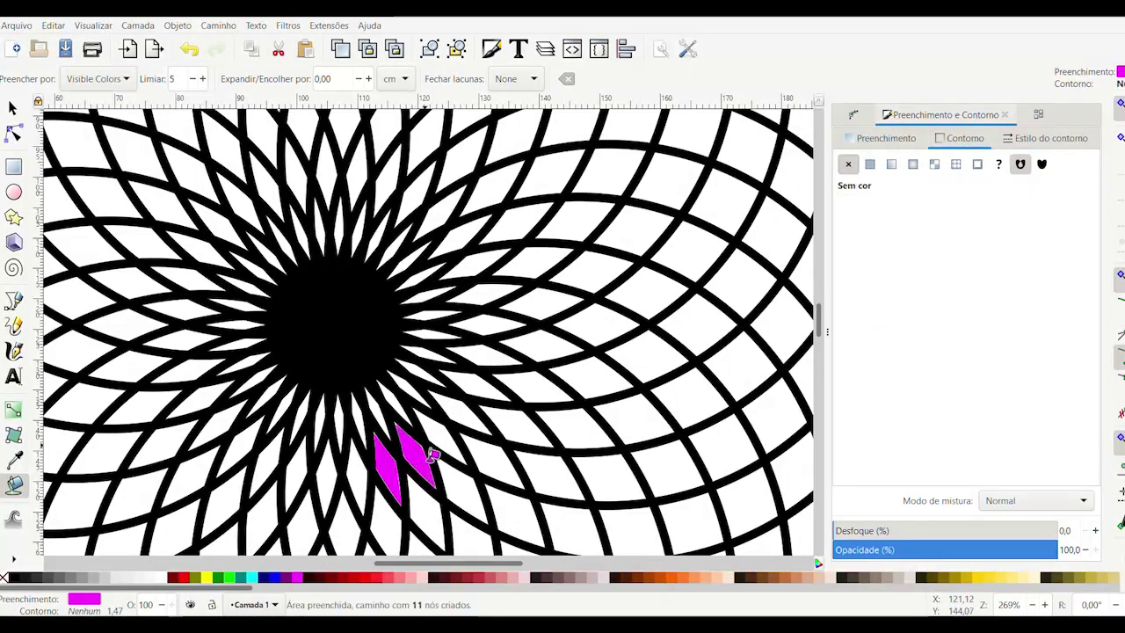
click(445, 438)
click(475, 411)
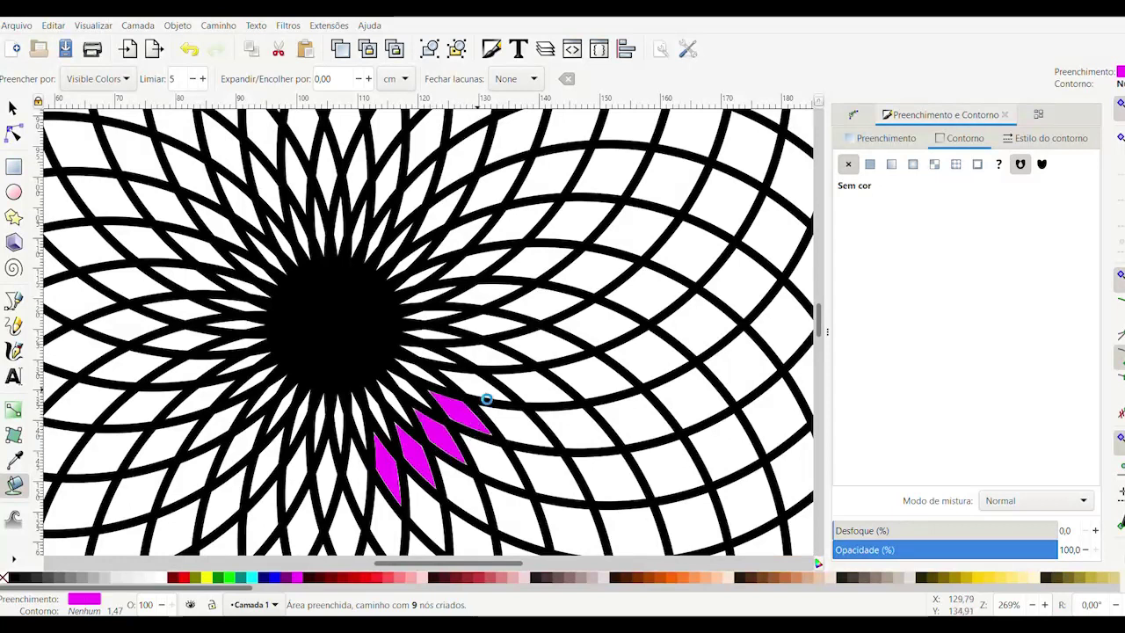
click(483, 387)
click(491, 357)
click(496, 328)
click(494, 303)
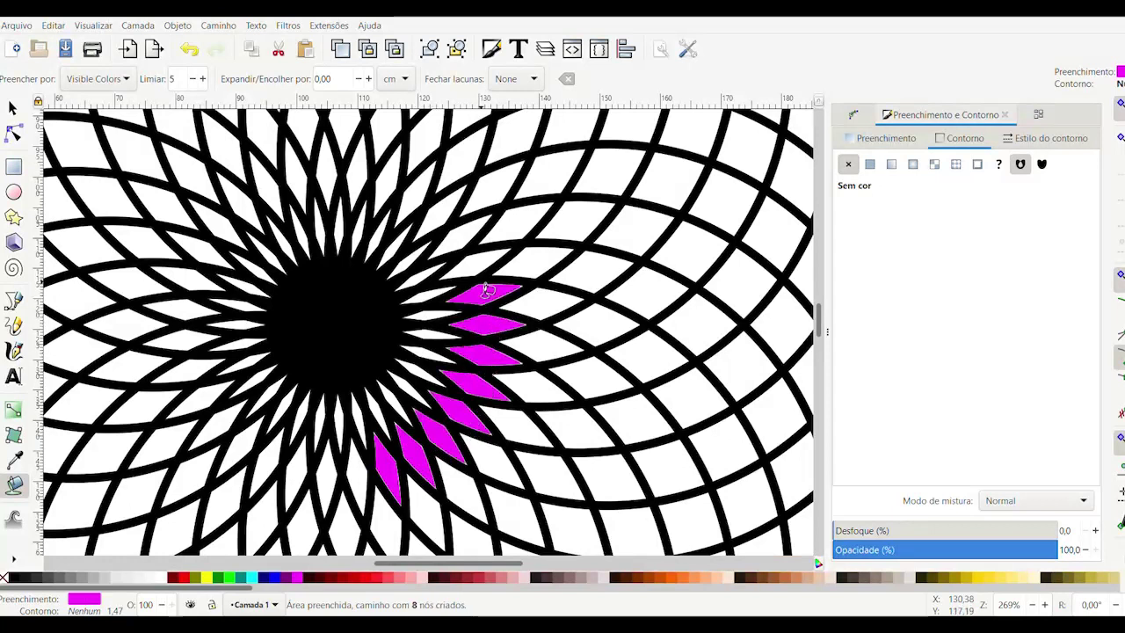
click(484, 269)
click(442, 230)
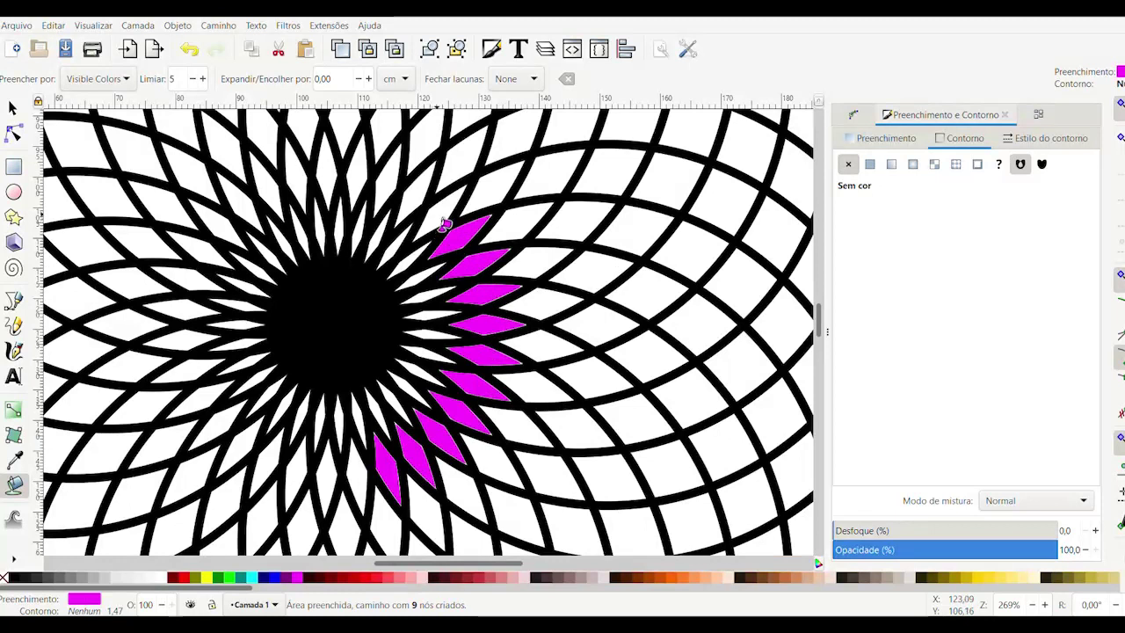
click(437, 215)
click(414, 198)
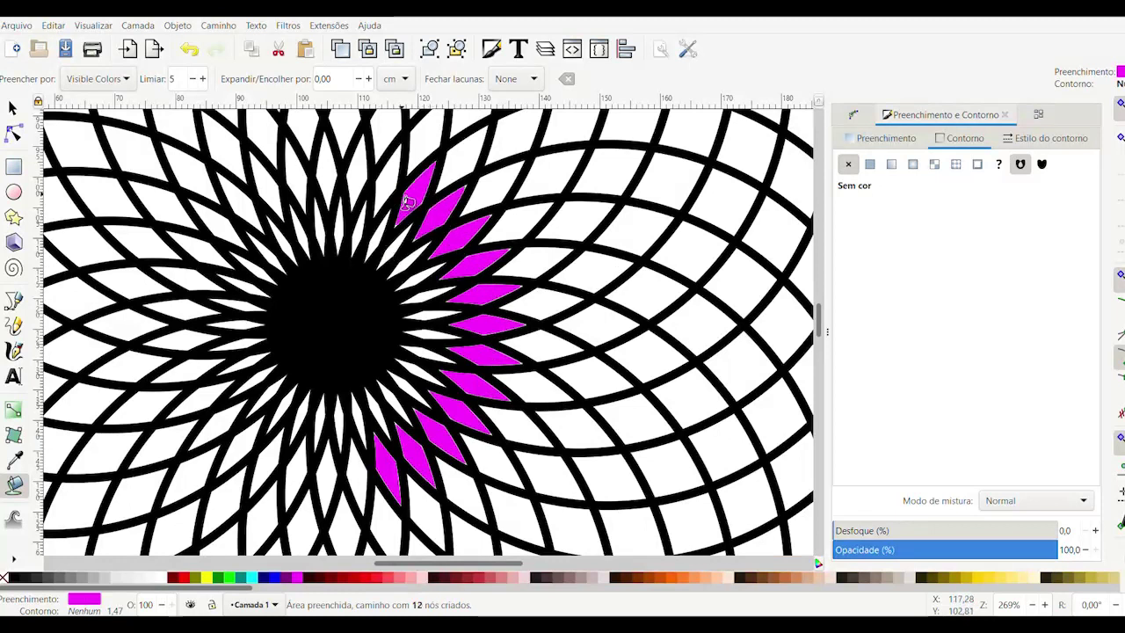
click(391, 185)
click(364, 187)
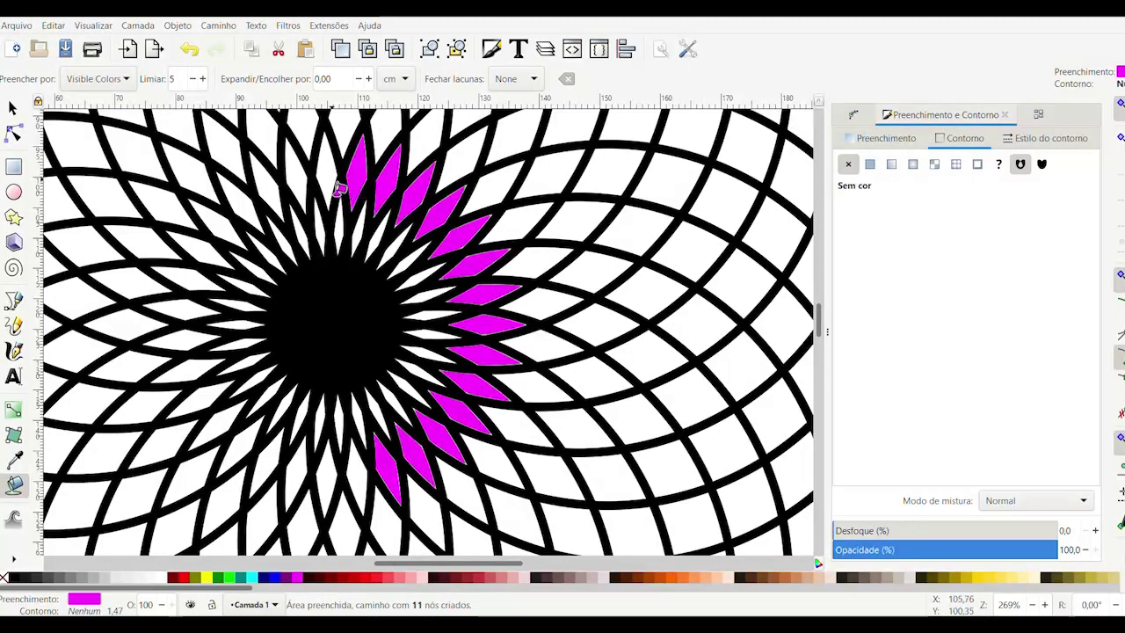
click(333, 182)
click(303, 192)
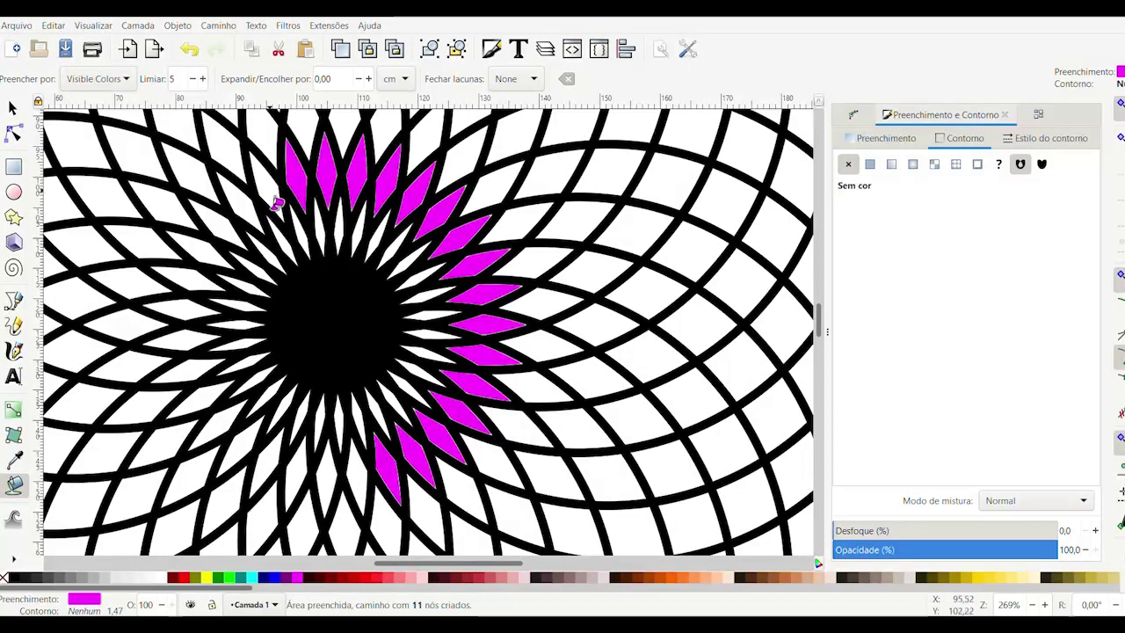
click(271, 205)
click(247, 219)
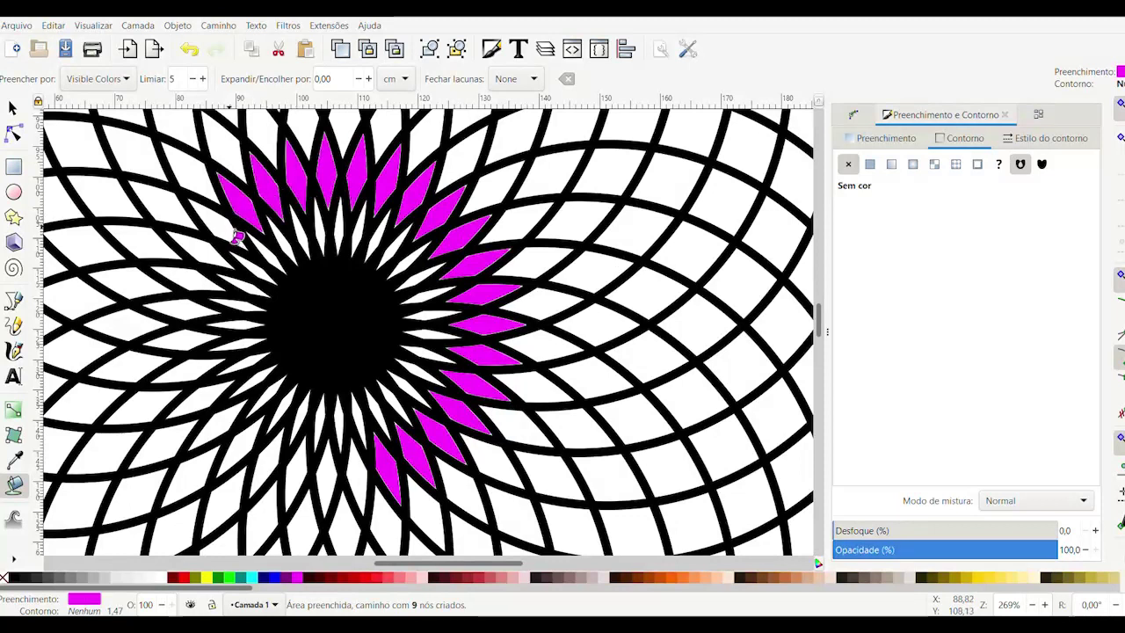
click(232, 242)
click(208, 257)
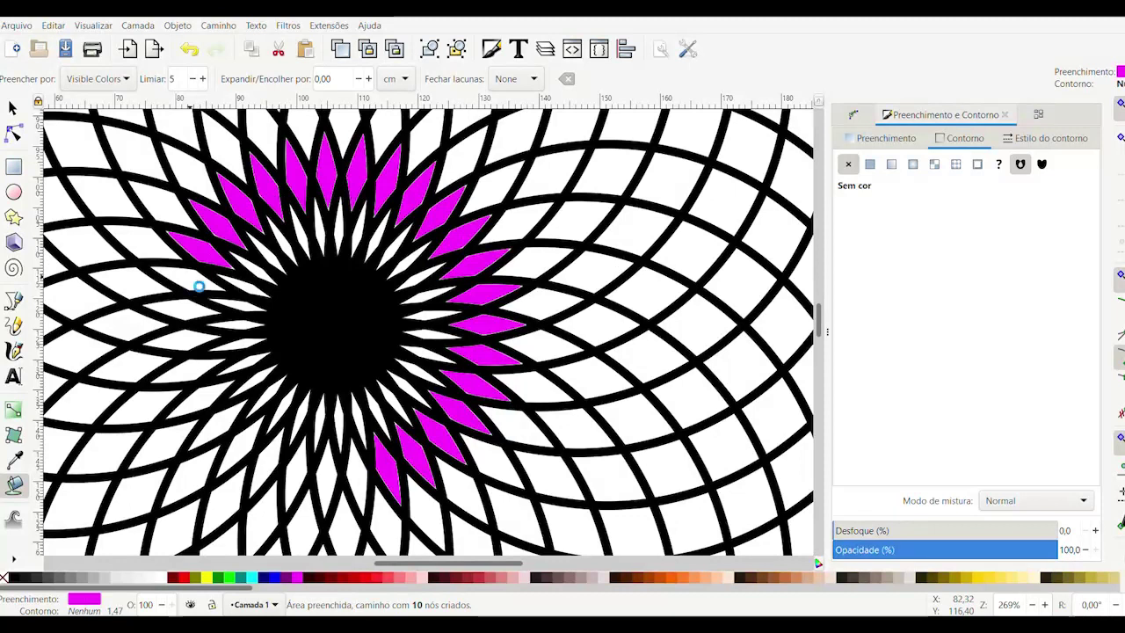
click(197, 281)
click(187, 318)
click(200, 348)
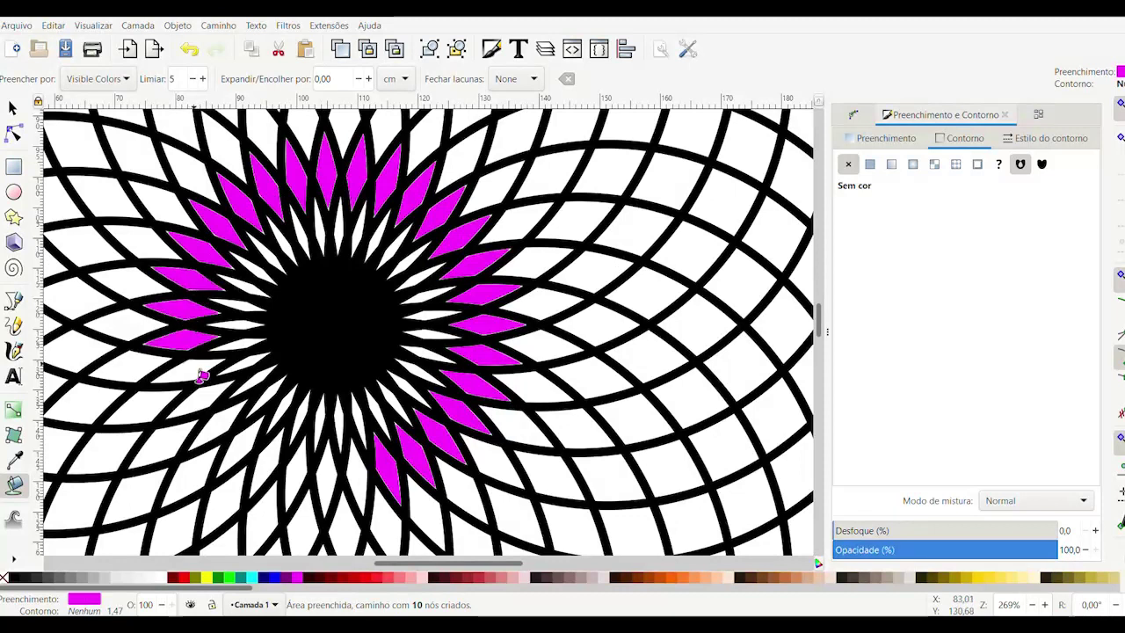
click(201, 384)
click(208, 407)
click(220, 431)
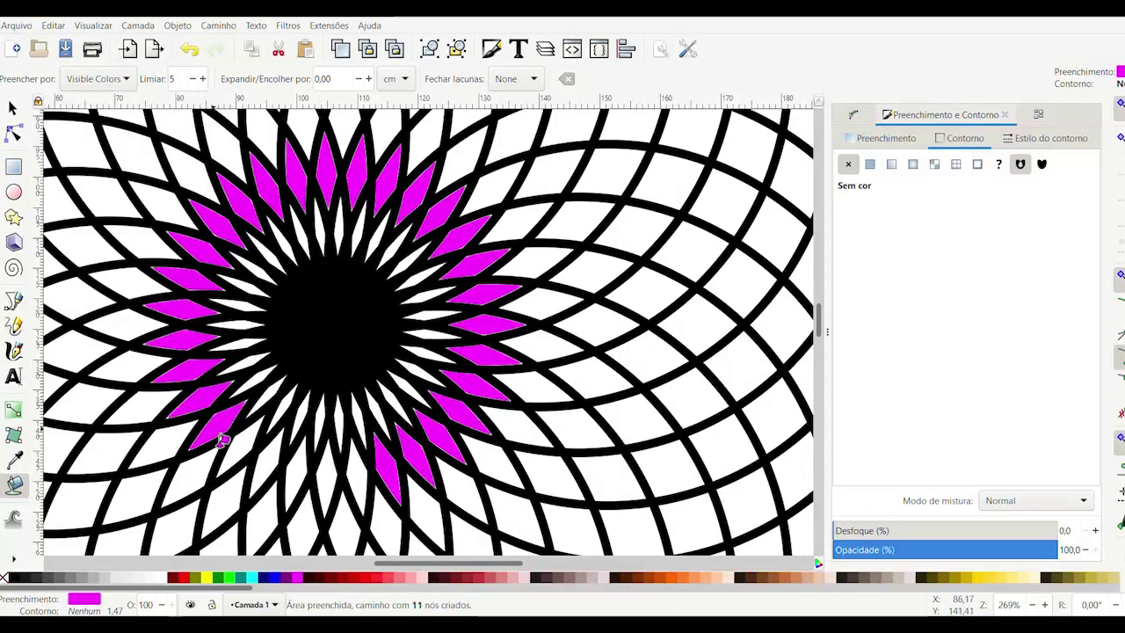
click(251, 452)
click(278, 469)
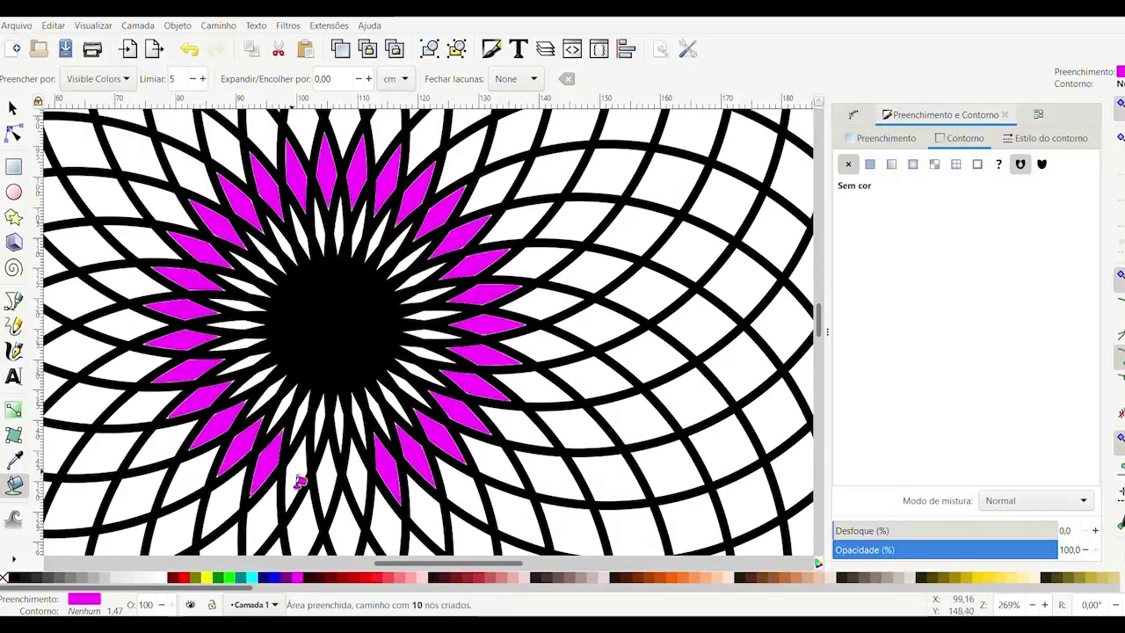
click(302, 483)
click(339, 493)
click(361, 479)
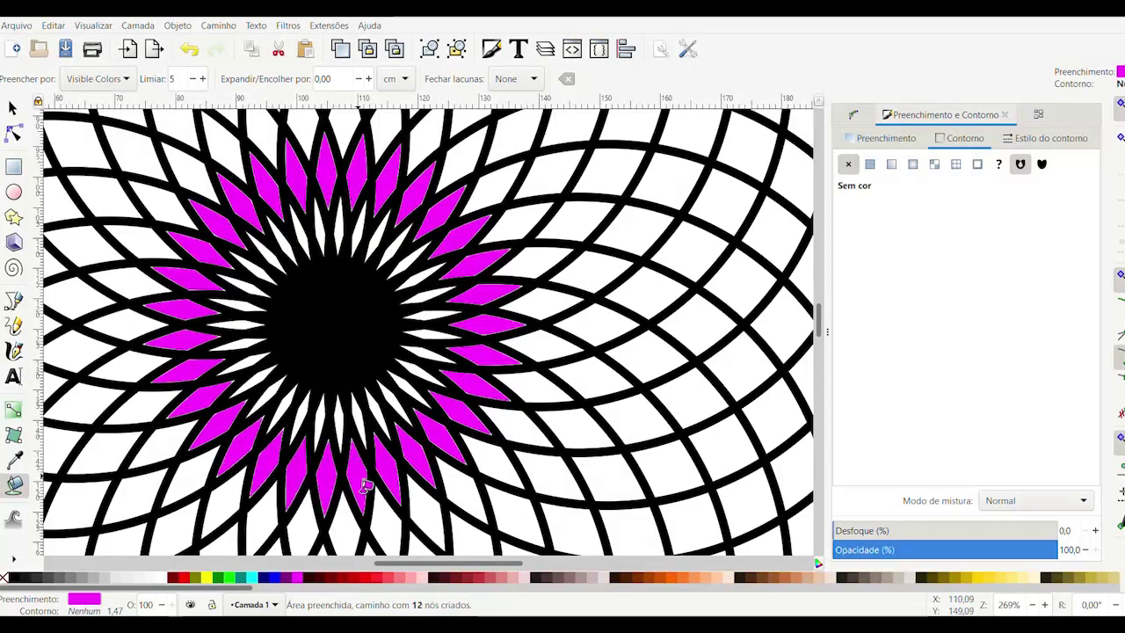
Set the Paint Bucket's fill colour to red #FF2A2A and undo the resulting recolouring of the last magenta cell.
scroll(375, 439, down, 3)
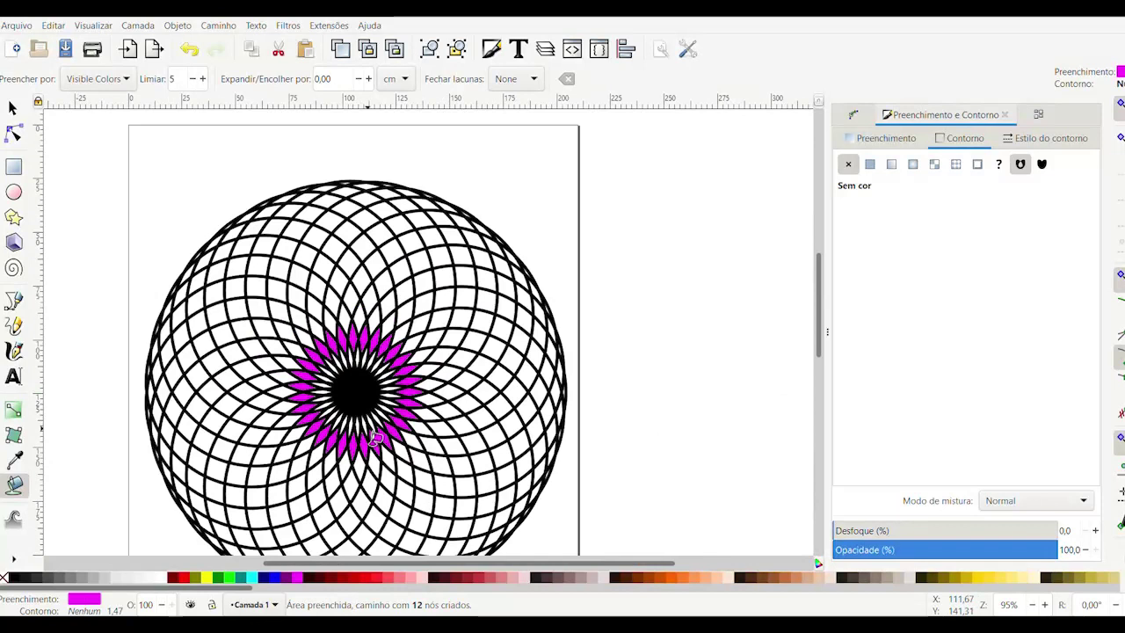
scroll(374, 438, up, 2)
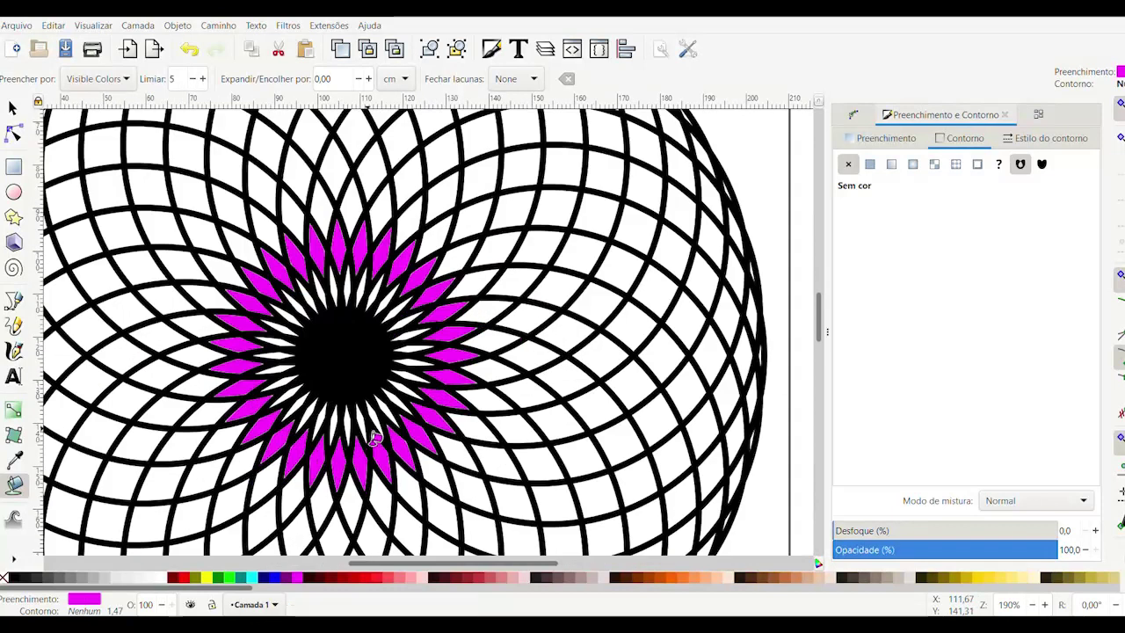
click(376, 582)
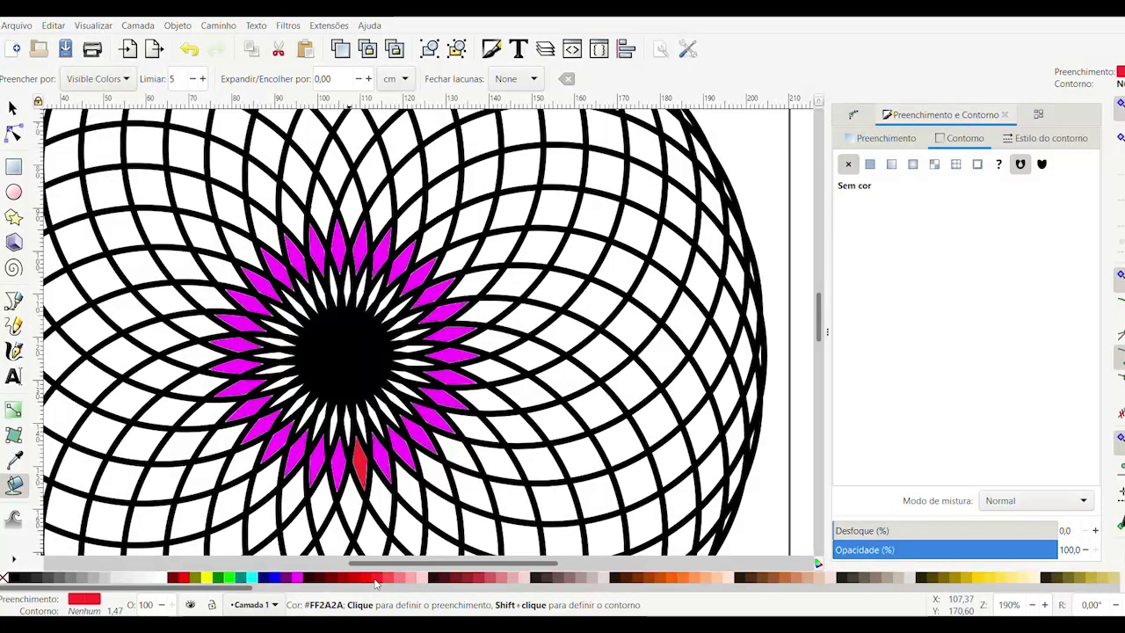
key(ctrl+z)
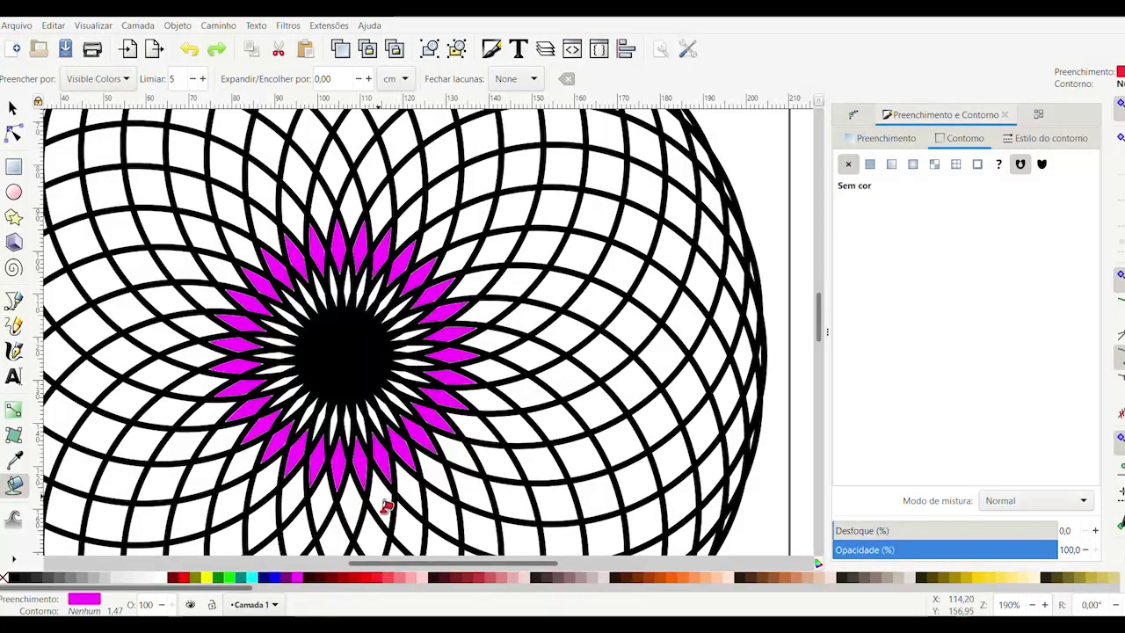
Paint all the cells of the ring directly outside the magenta one red with the Paint Bucket.
click(383, 506)
click(348, 507)
click(321, 503)
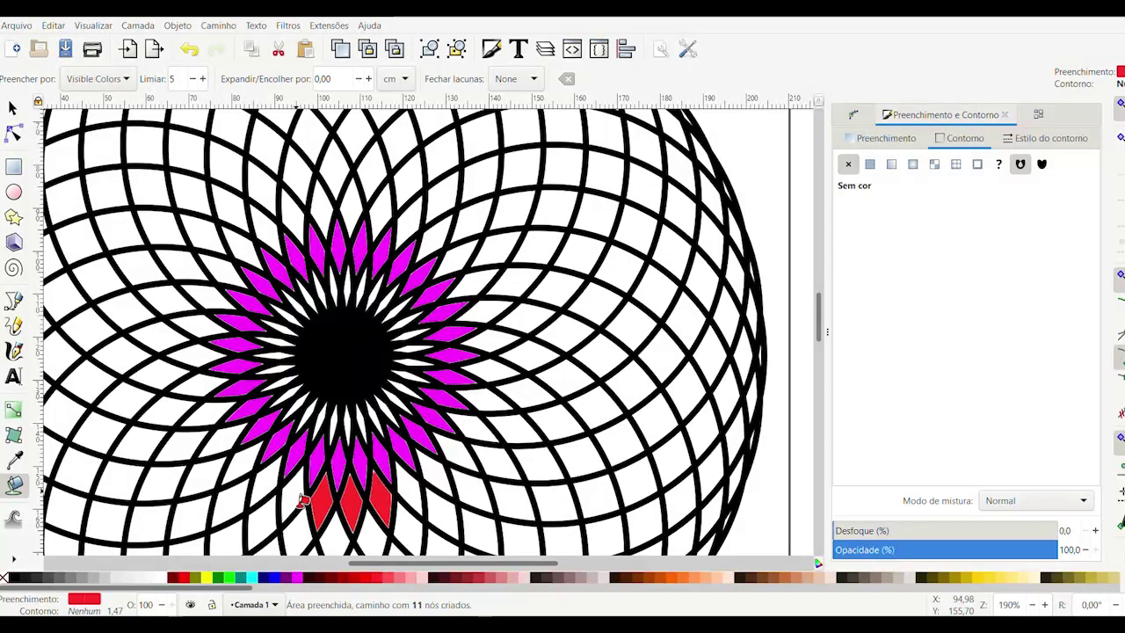
click(294, 497)
click(263, 482)
click(239, 461)
click(219, 437)
click(214, 415)
click(209, 388)
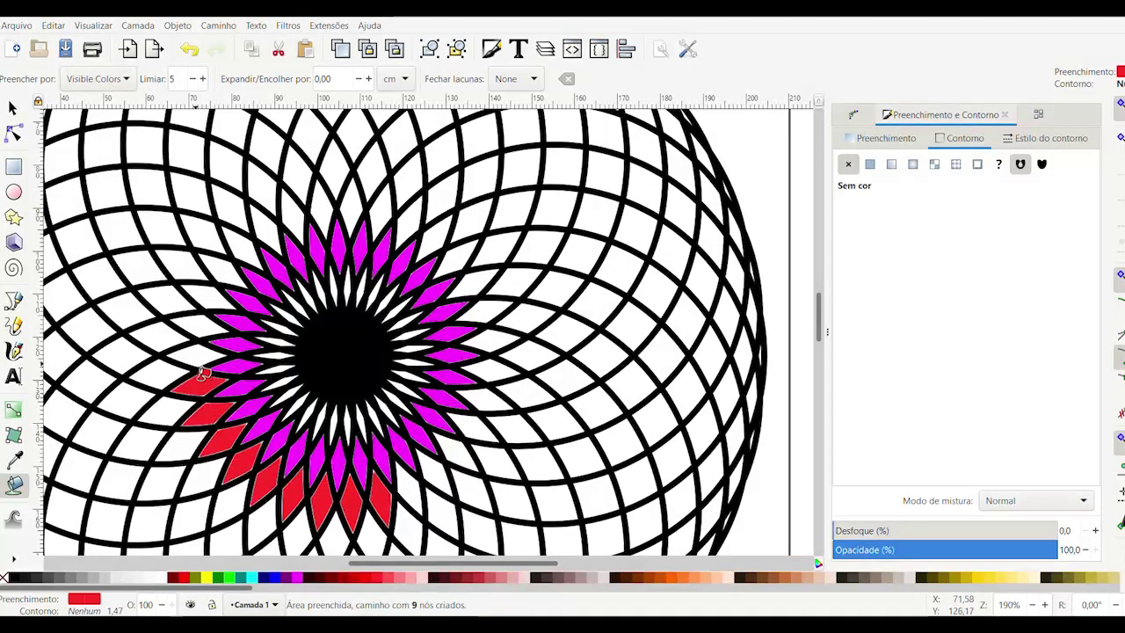
click(207, 360)
click(211, 327)
click(220, 299)
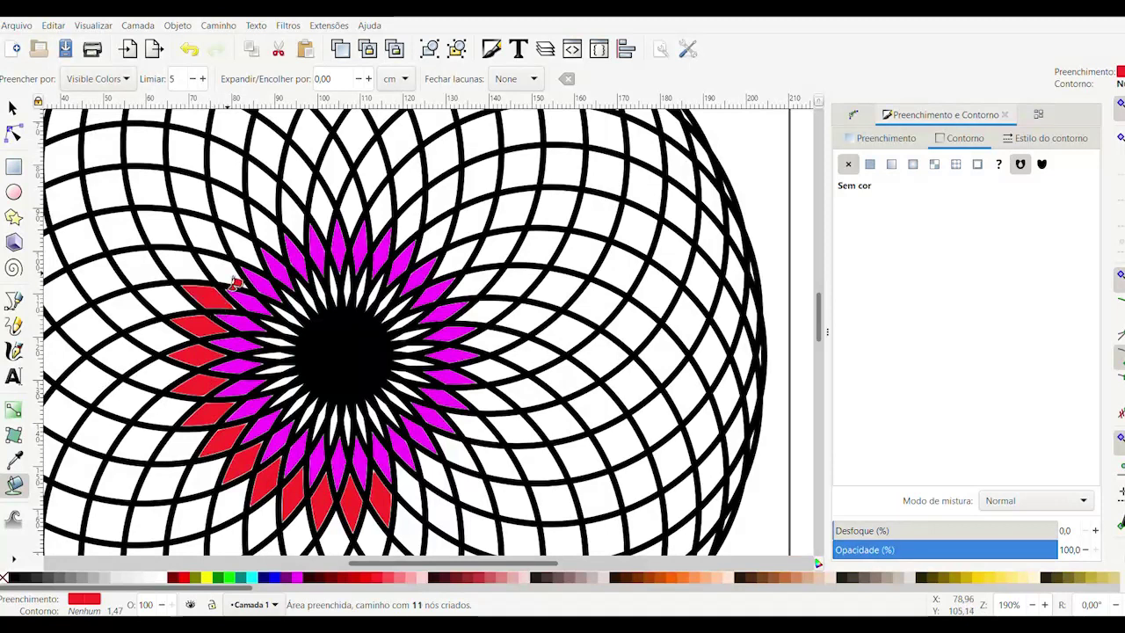
click(232, 273)
click(250, 248)
click(269, 231)
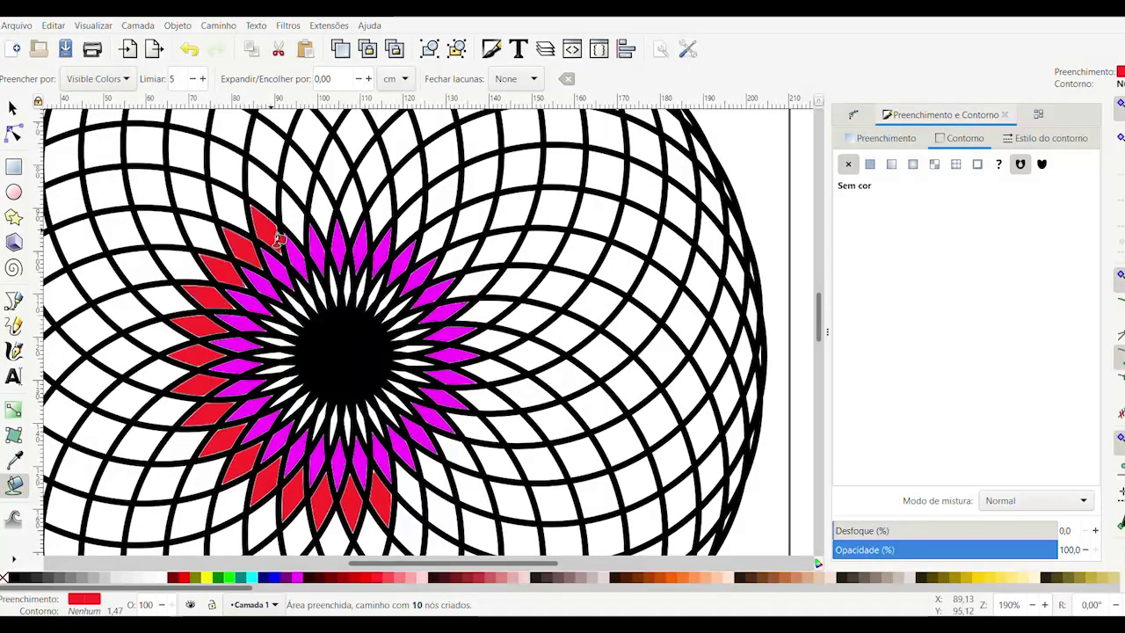
click(293, 220)
click(338, 217)
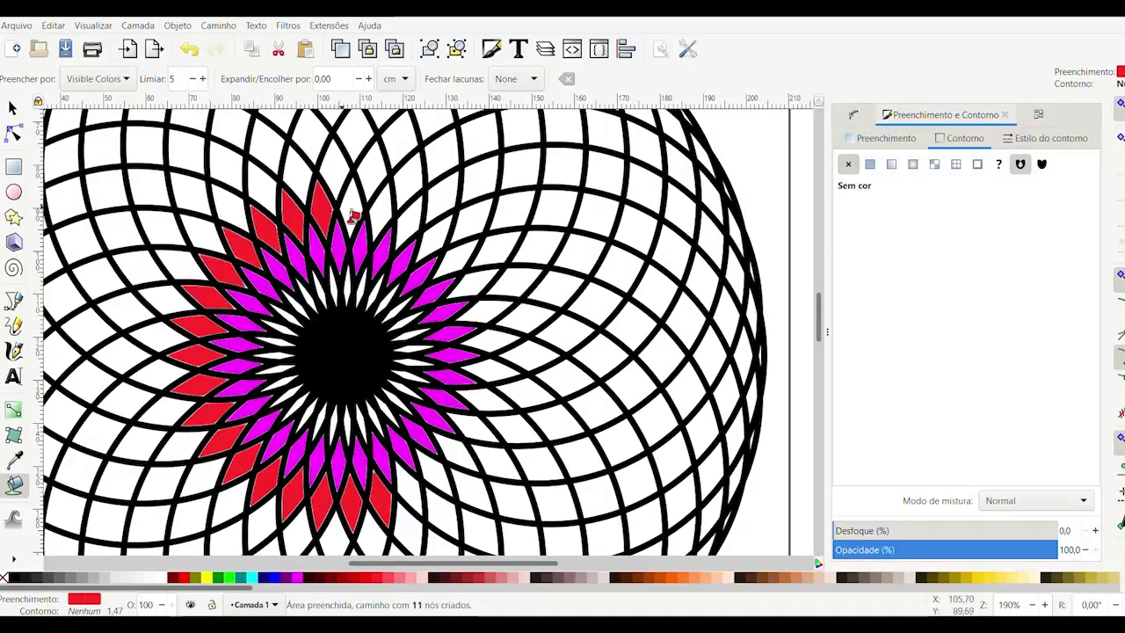
click(354, 211)
click(386, 220)
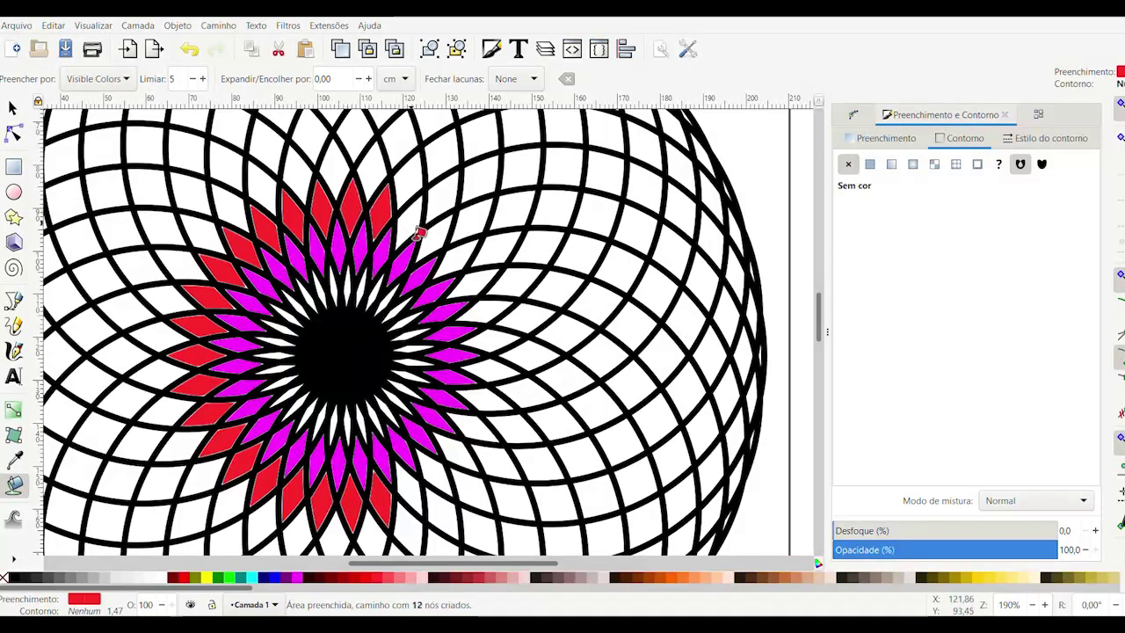
click(411, 230)
click(439, 241)
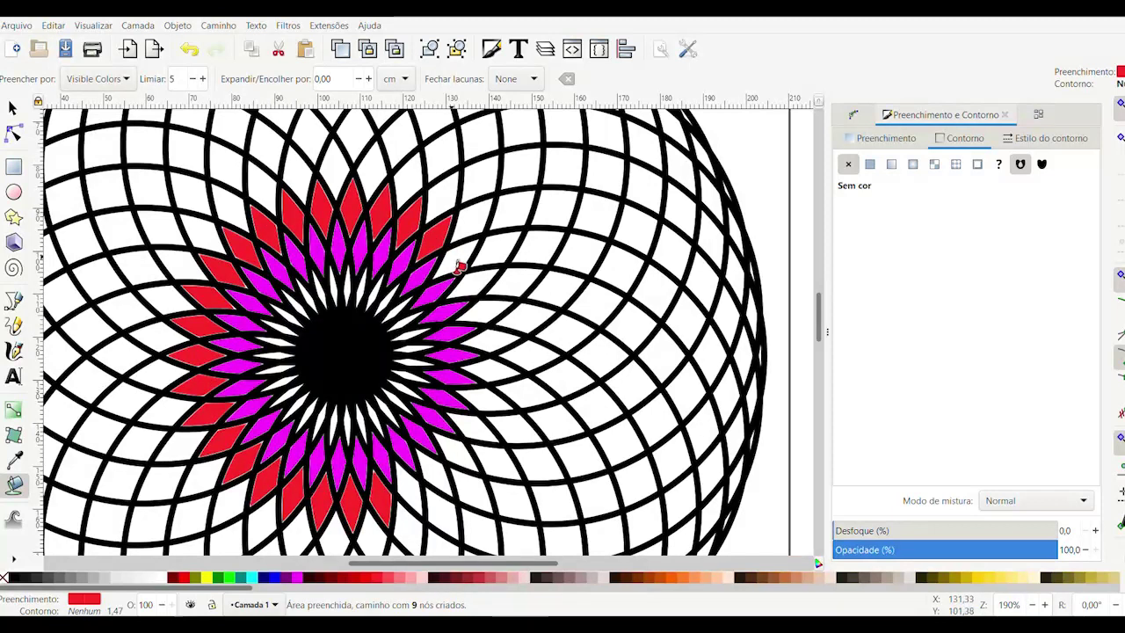
click(461, 267)
click(482, 286)
click(490, 313)
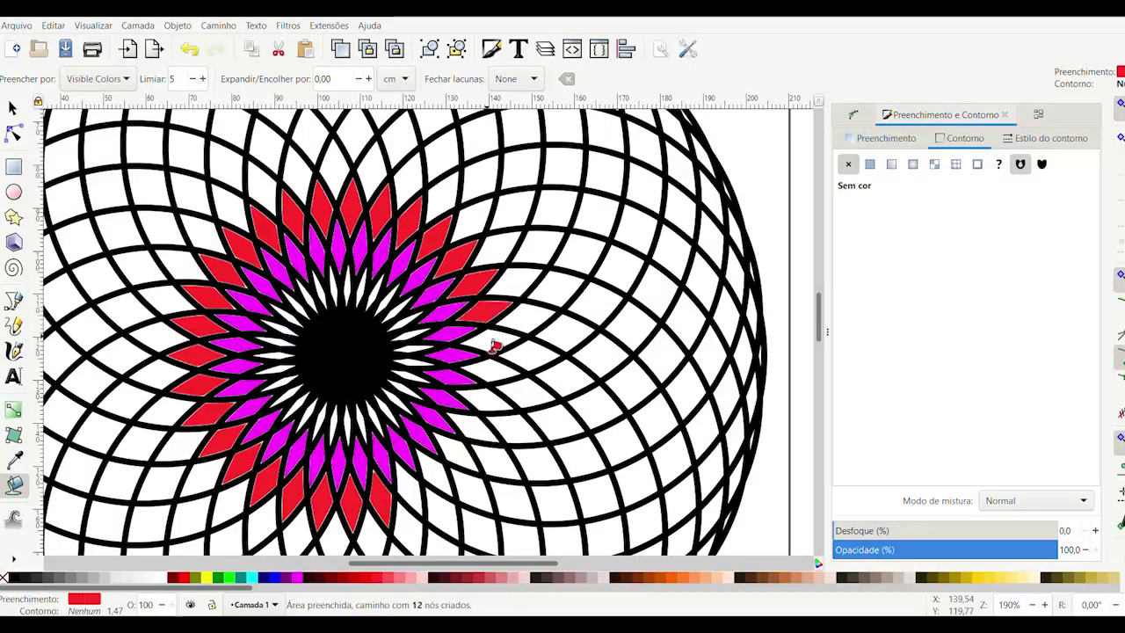
click(491, 350)
click(494, 376)
click(485, 408)
click(476, 446)
click(461, 459)
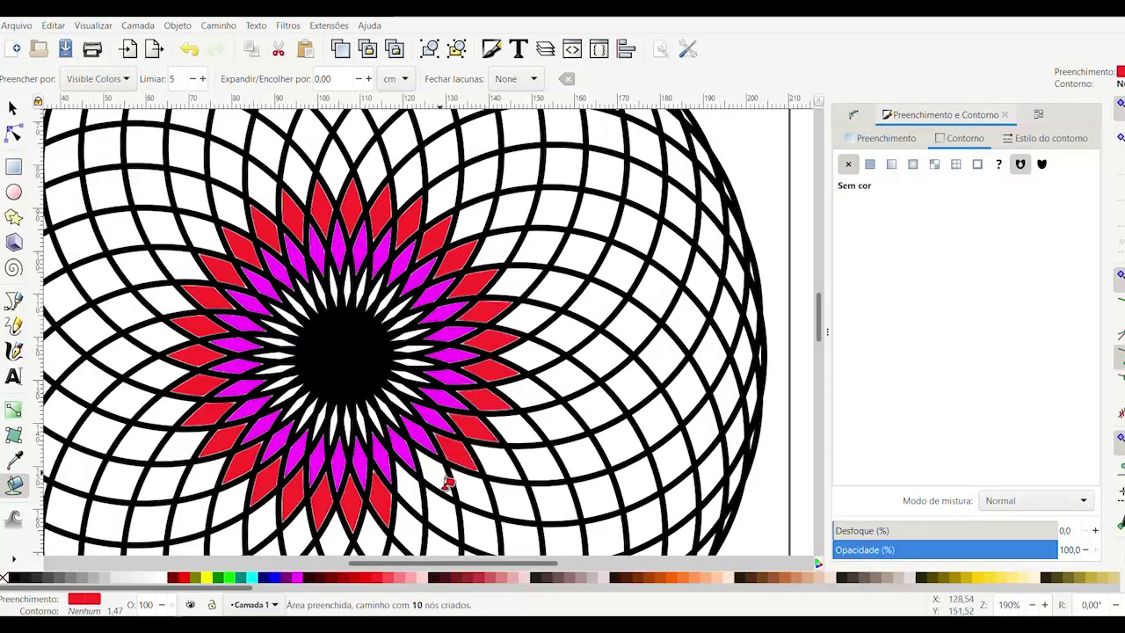
click(437, 483)
click(415, 489)
Switch the fill colour to dark red and paint all the cells of the ring directly outside the red one.
scroll(423, 486, down, 2)
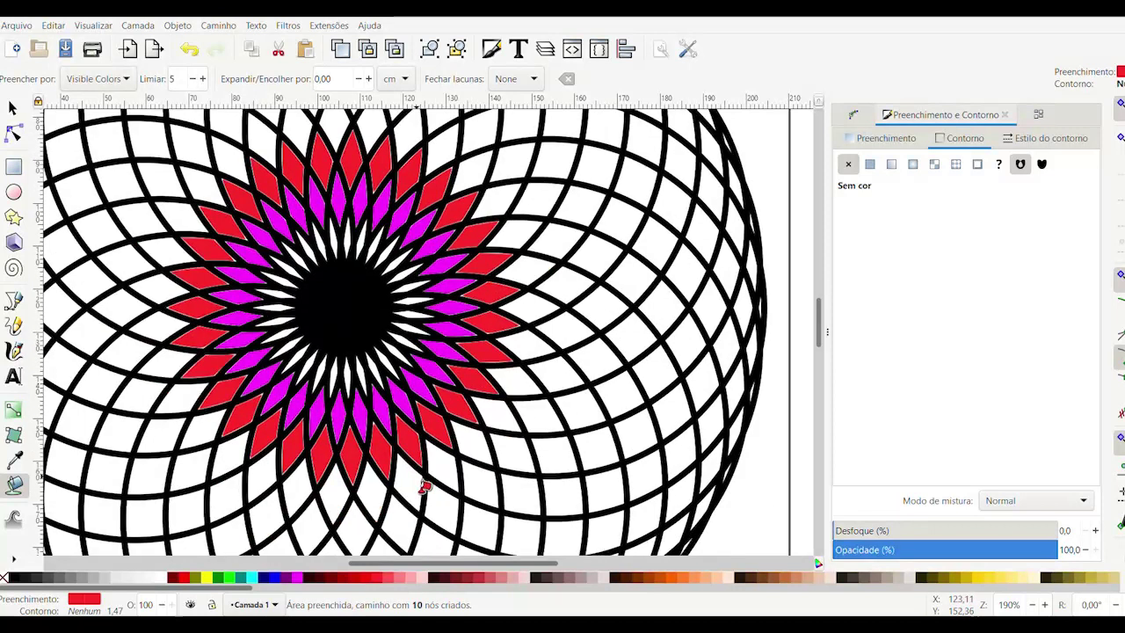
ctrl+scroll(423, 486, down, 2)
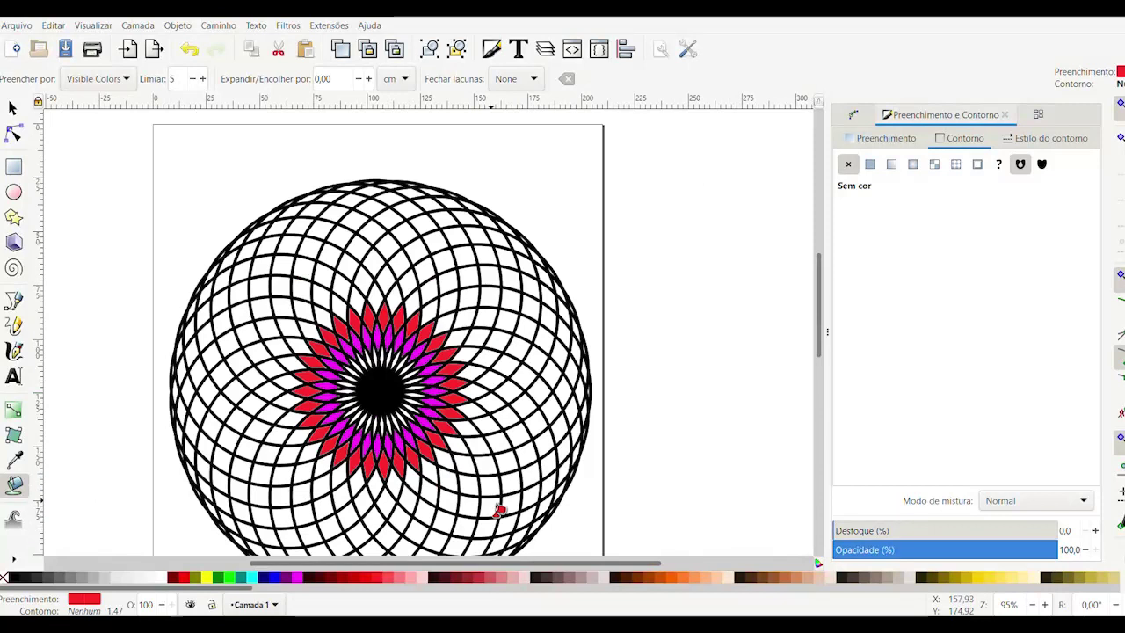
click(343, 582)
click(398, 494)
click(416, 482)
click(437, 475)
click(458, 468)
click(466, 452)
click(474, 436)
click(479, 418)
click(483, 402)
click(481, 388)
click(478, 373)
click(472, 359)
click(464, 347)
click(455, 335)
click(444, 325)
click(434, 315)
click(426, 308)
click(411, 302)
click(397, 300)
click(380, 308)
click(366, 312)
click(352, 317)
click(334, 324)
click(320, 336)
click(312, 346)
click(305, 357)
click(300, 373)
click(295, 390)
click(293, 408)
click(296, 429)
click(304, 441)
click(316, 455)
click(326, 472)
click(344, 488)
click(358, 490)
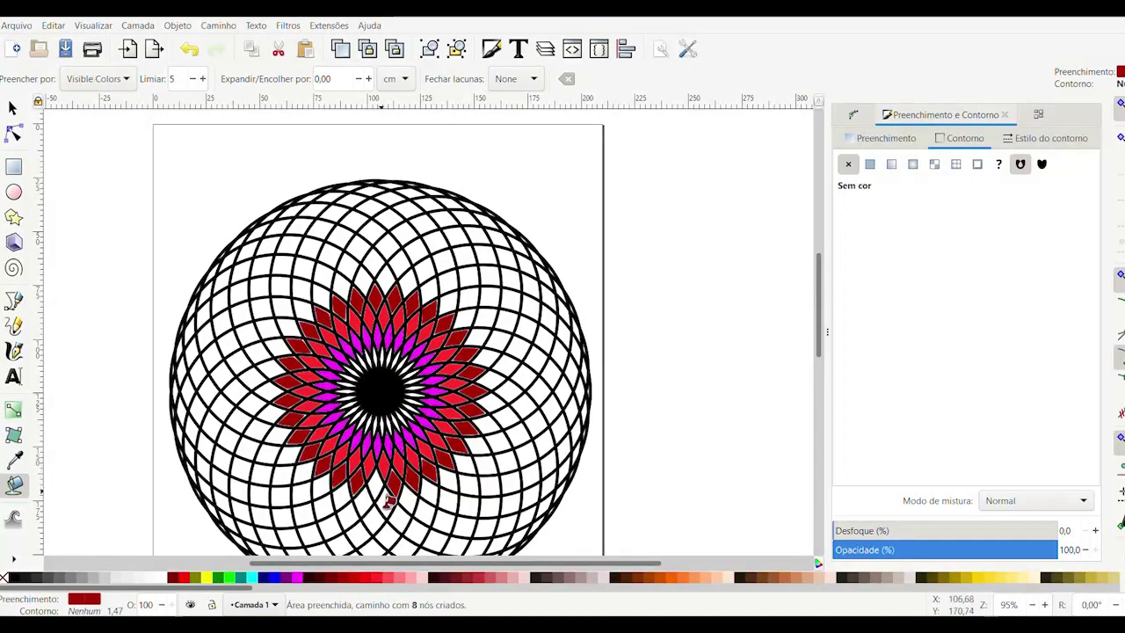
click(385, 500)
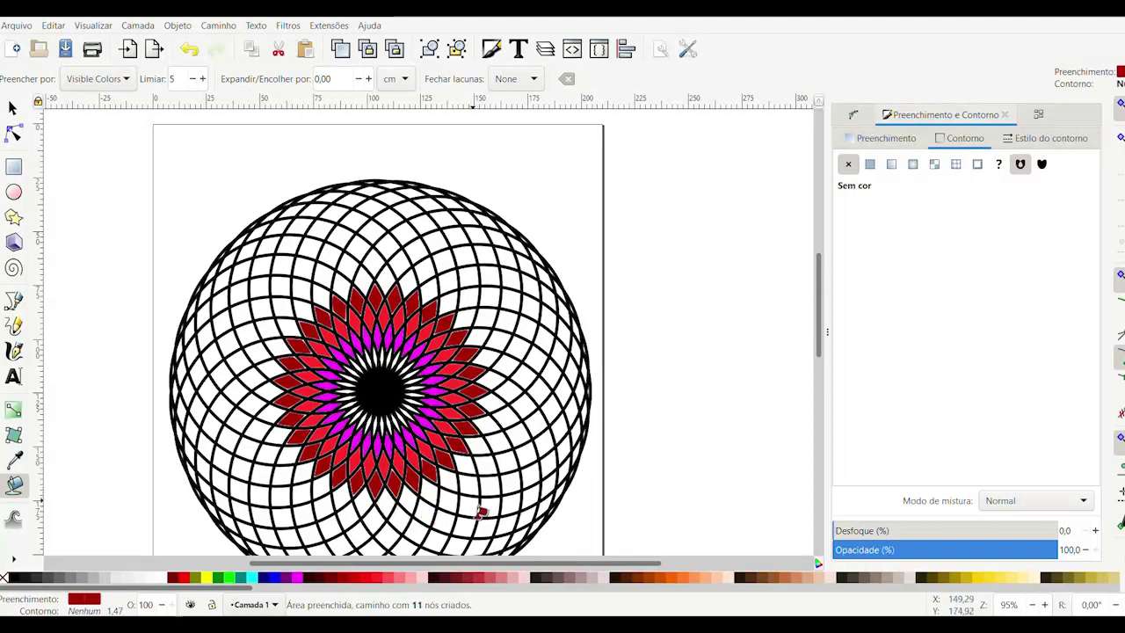
Set the fill colour to #550000 and paint all the cells of the ring directly outside the dark red one with the Paint Bucket.
click(318, 582)
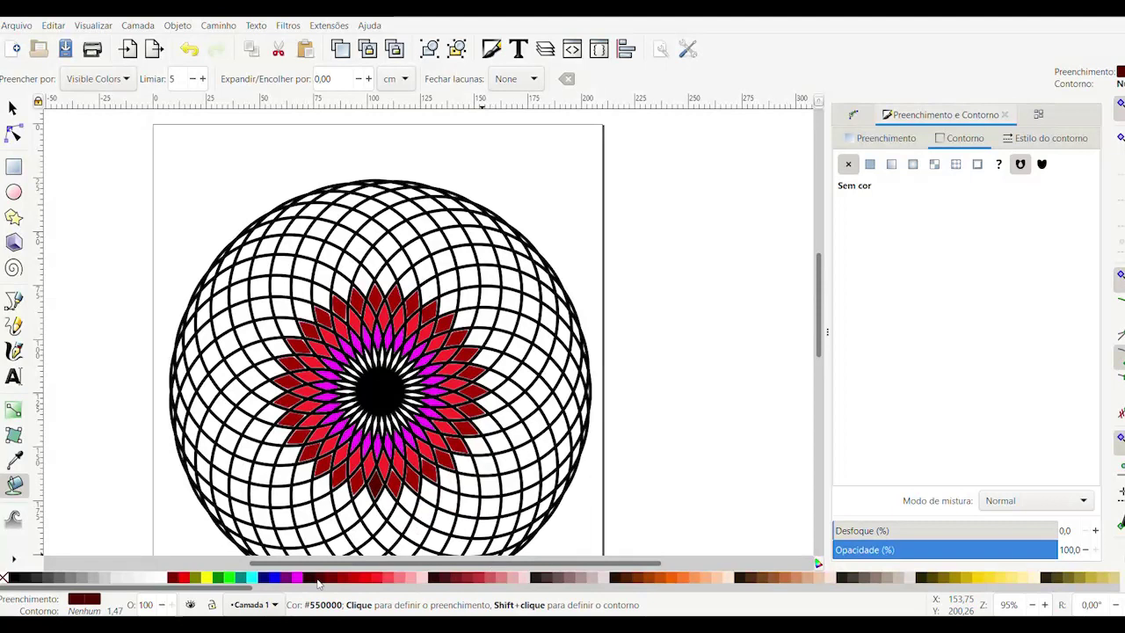
click(348, 507)
click(341, 501)
click(324, 488)
click(301, 472)
click(281, 431)
click(278, 401)
click(277, 397)
click(283, 377)
click(291, 352)
click(300, 329)
click(313, 313)
click(327, 301)
click(352, 292)
click(363, 288)
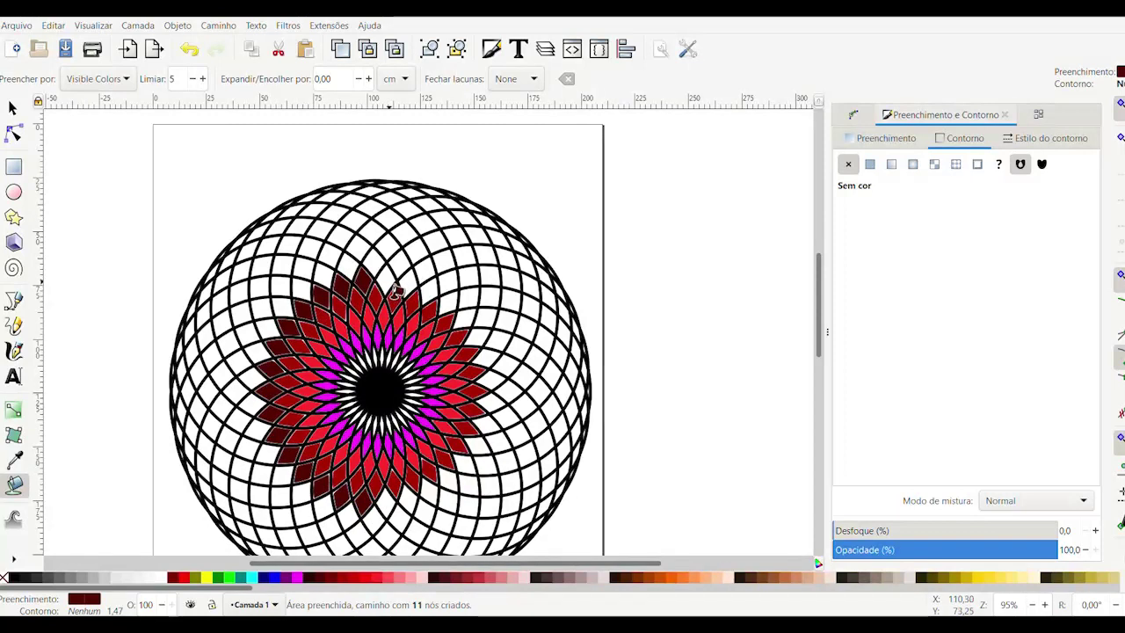
click(442, 302)
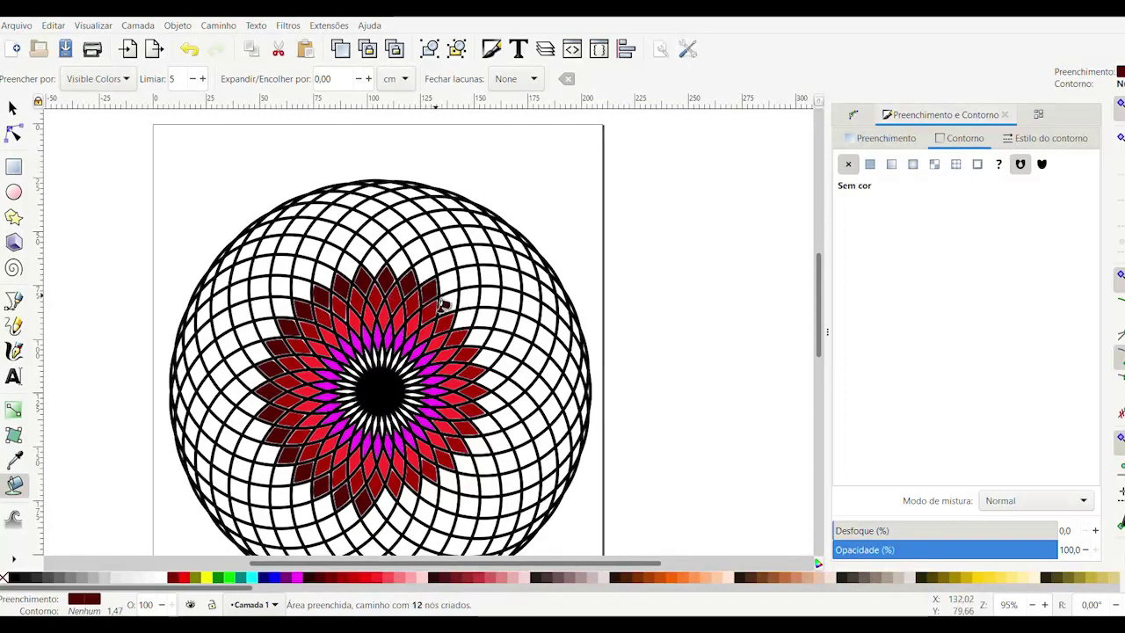
click(452, 313)
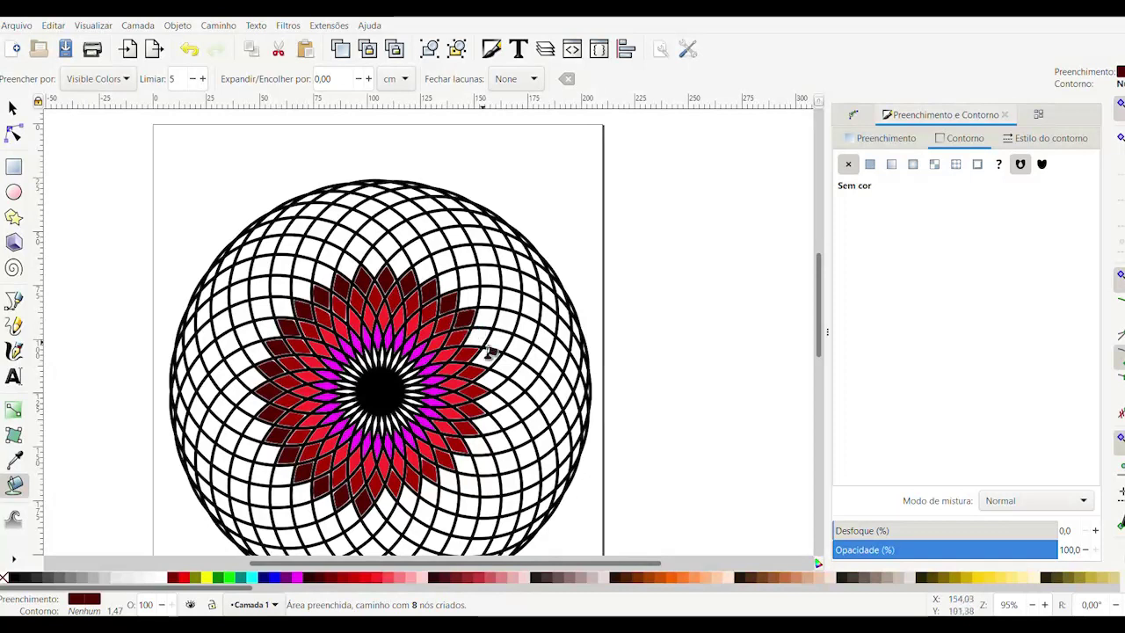
click(494, 367)
click(502, 400)
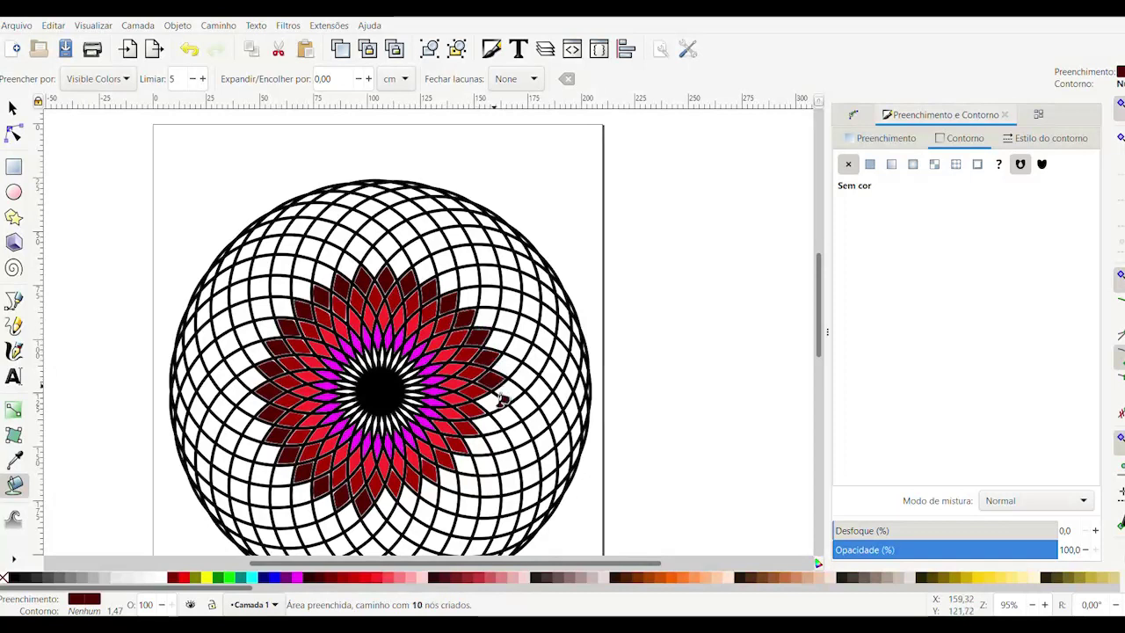
click(494, 420)
click(489, 442)
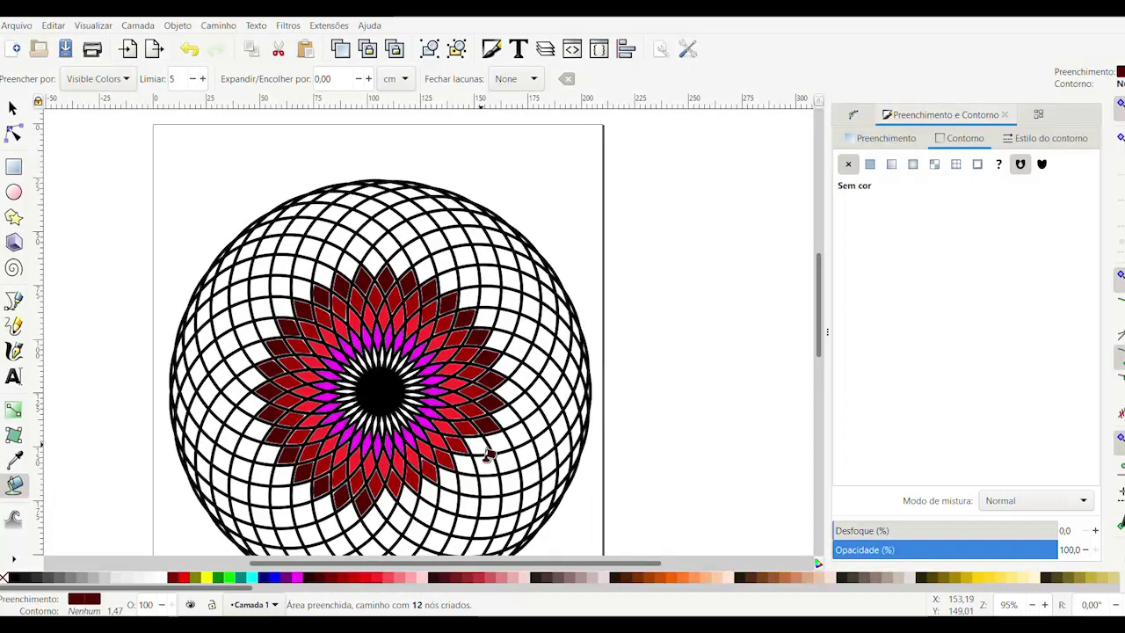
click(467, 473)
click(423, 498)
click(406, 510)
click(394, 515)
scroll(593, 393, down, 1)
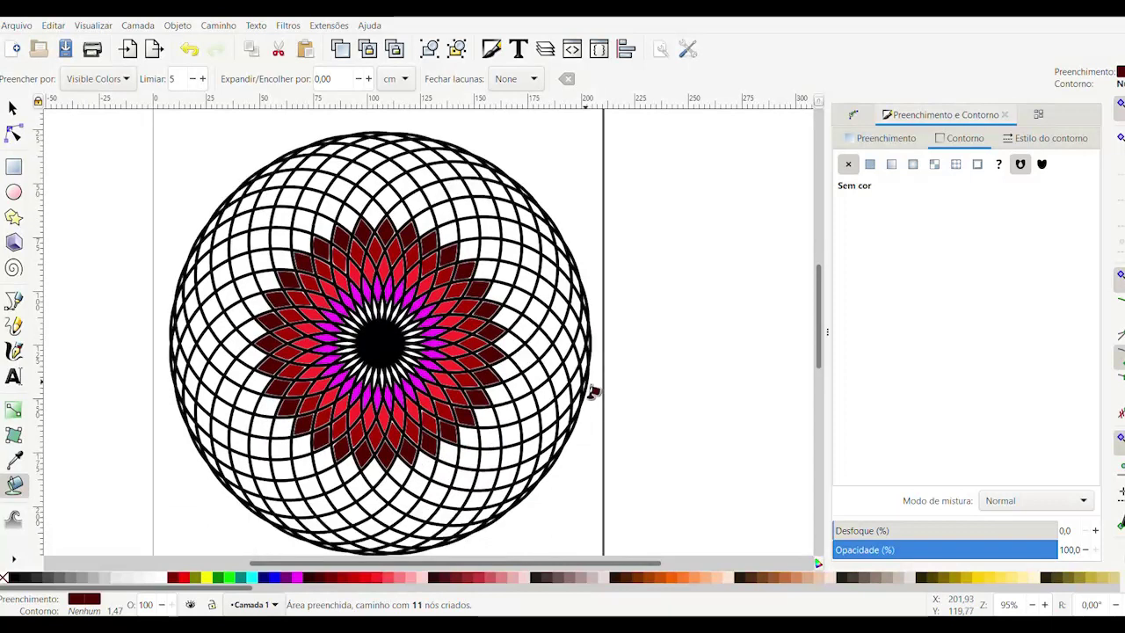
scroll(595, 391, down, 1)
scroll(594, 391, up, 1)
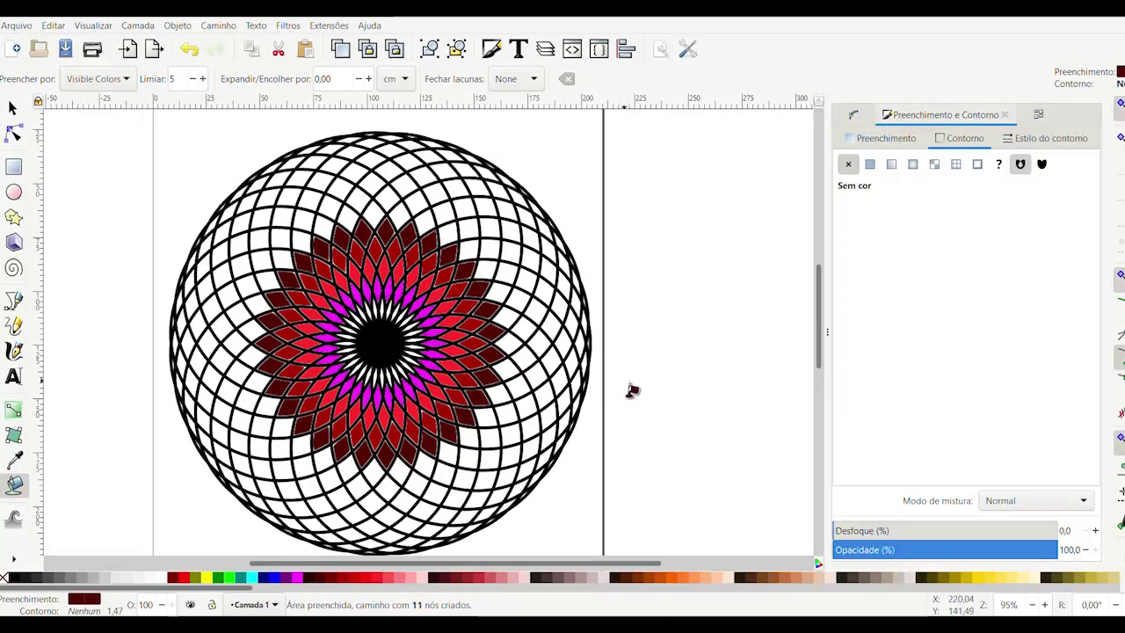